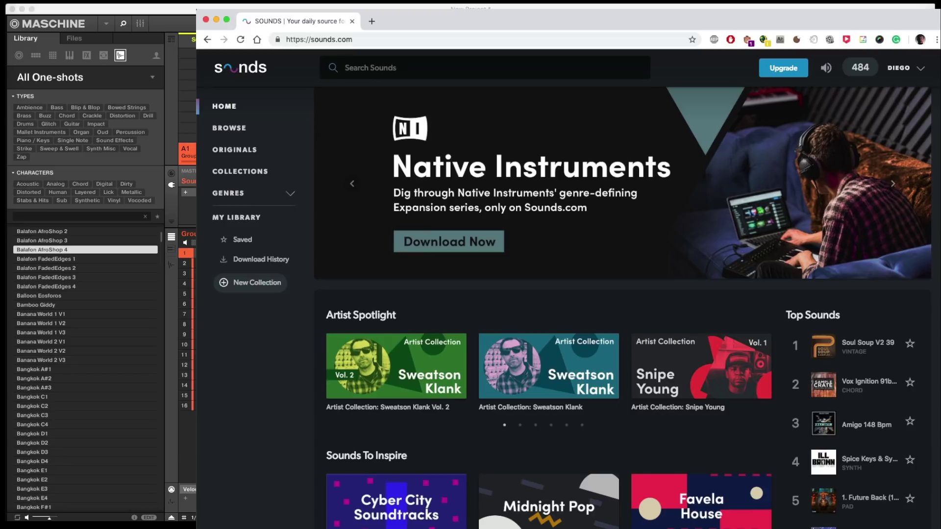
# Step: Leave the Sounds.com page open and show Maschine's Native Instruments expansion tiles in the library
pyautogui.click(363, 42)
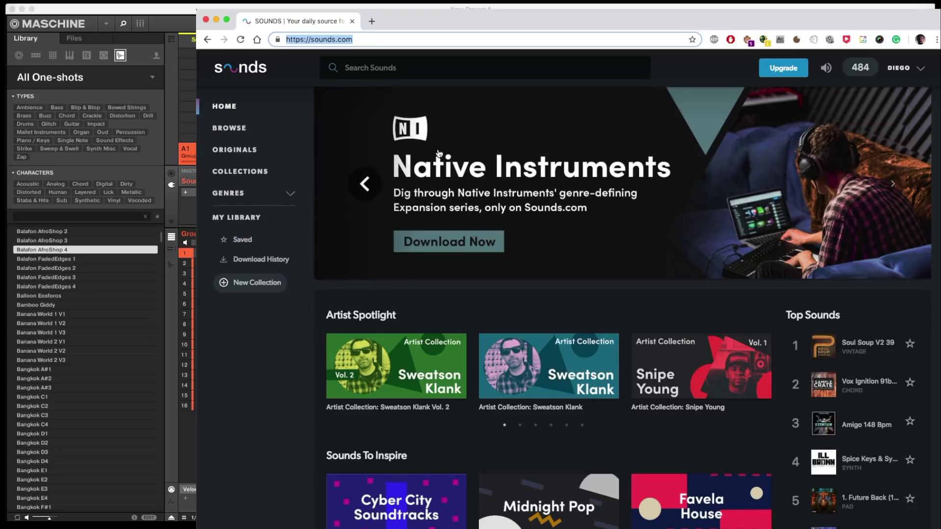
pyautogui.press('super+Tab')
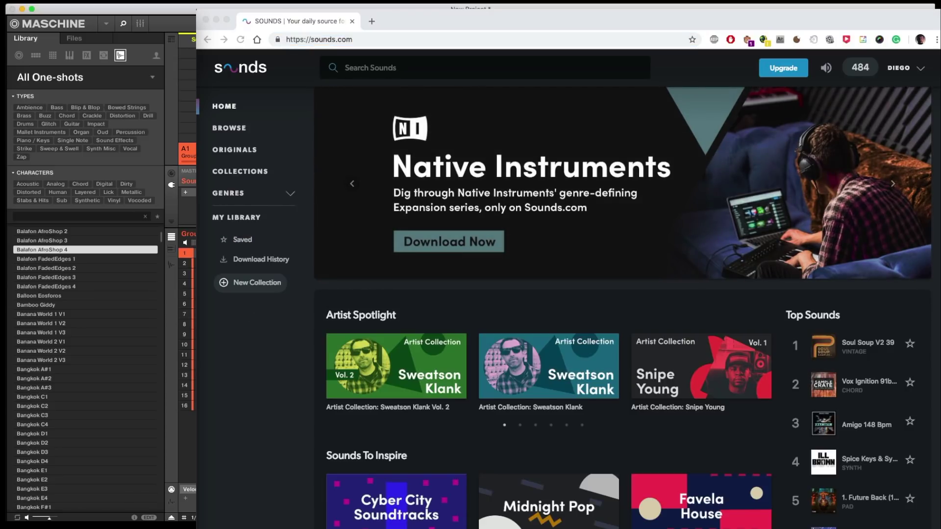
pyautogui.click(120, 79)
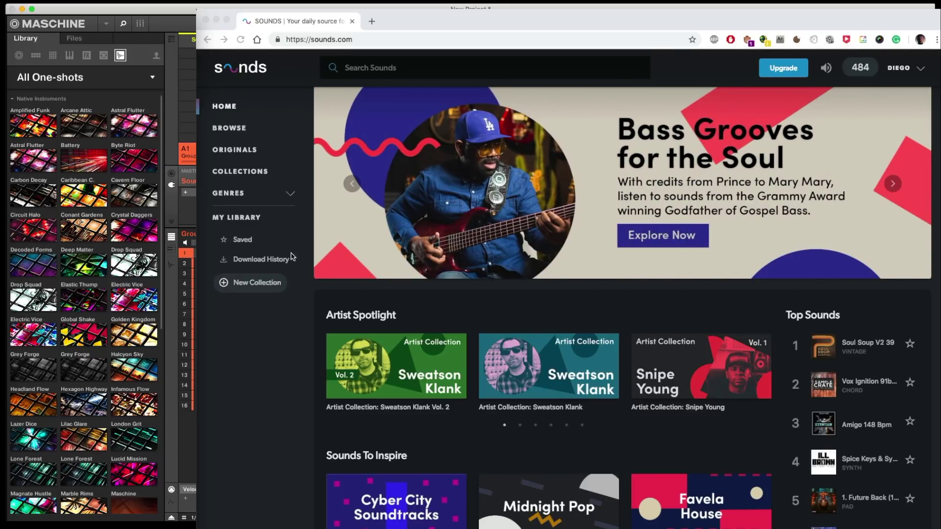
# Step: Browse all Sounds.com sounds and preview the Spice Keys & Synths 66 Bpm and Soul Guitar 80bpm D 02 loops
pyautogui.click(241, 127)
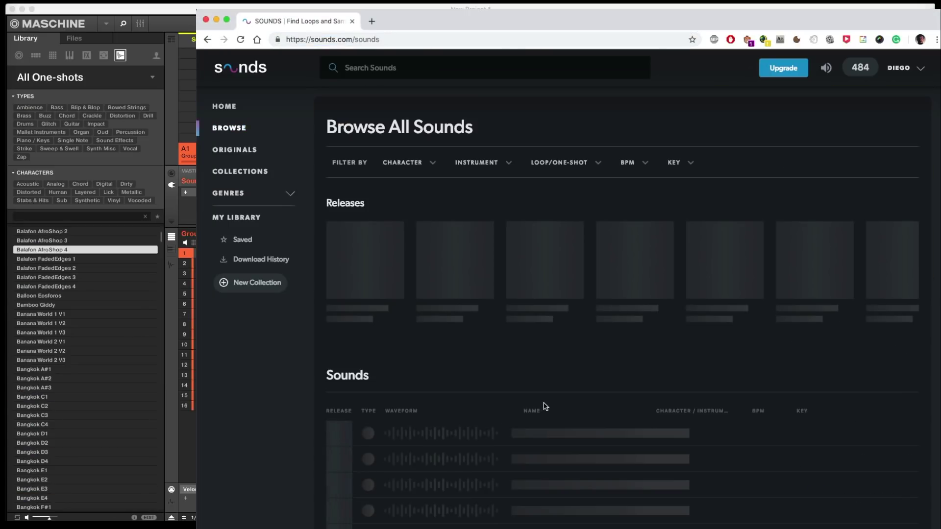
pyautogui.scroll(-5, 480, 411)
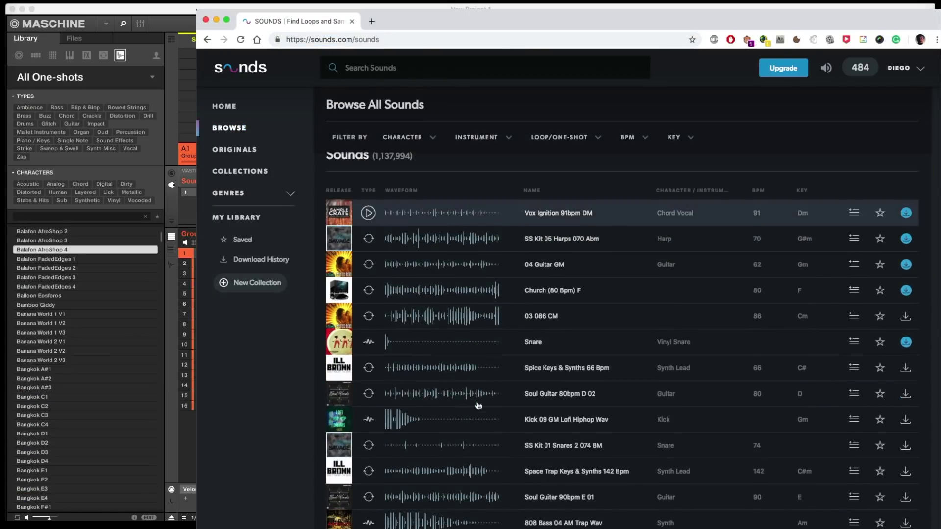
pyautogui.click(369, 368)
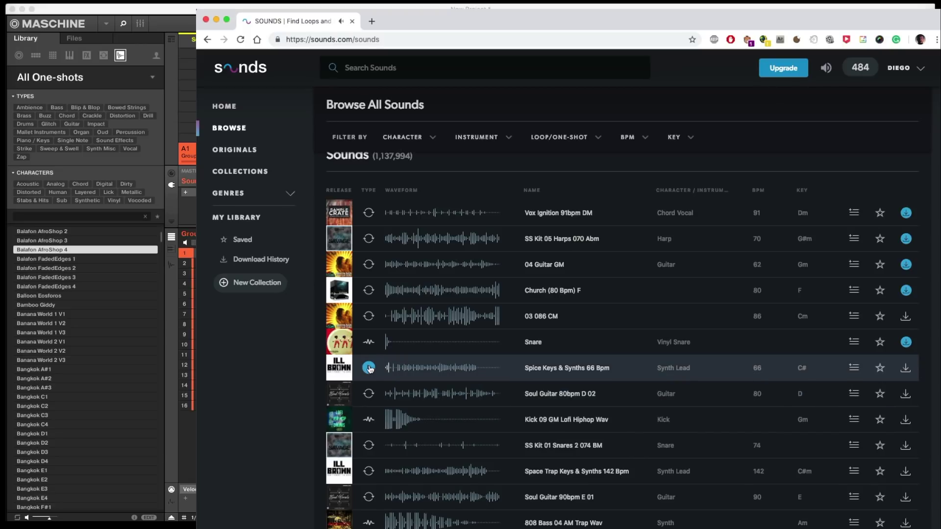
pyautogui.click(369, 396)
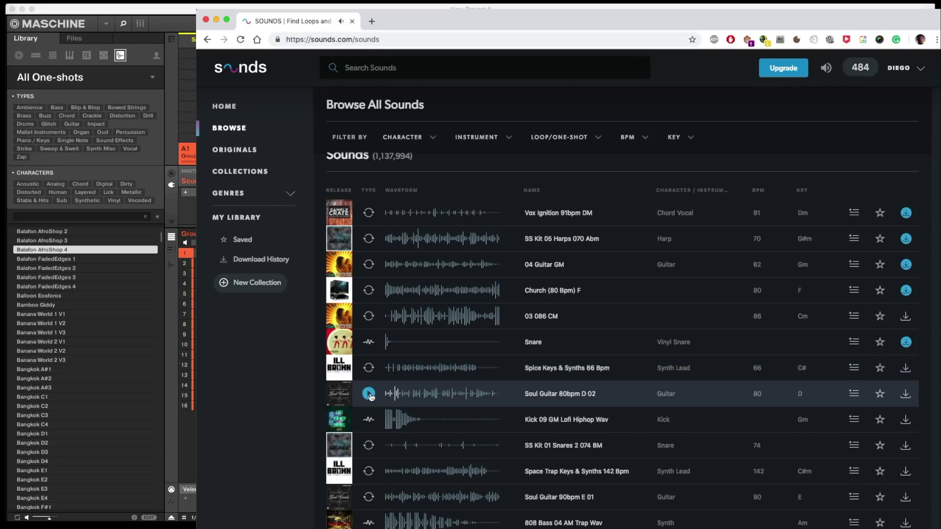
pyautogui.click(369, 395)
# Step: Add Spice Keys to a new collection named MY FIRE LOOPS, then add Soul Guitar to it
pyautogui.click(855, 370)
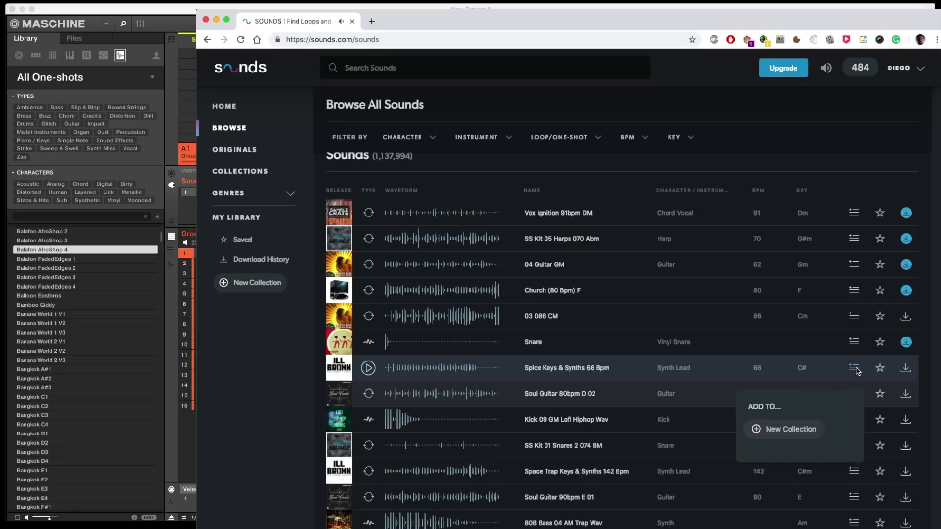
pyautogui.click(760, 431)
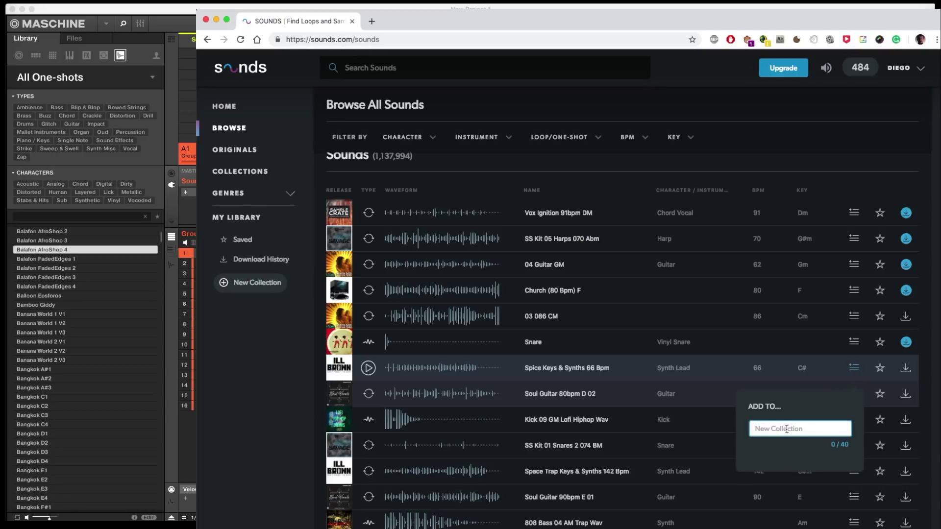
pyautogui.write('MY FIR')
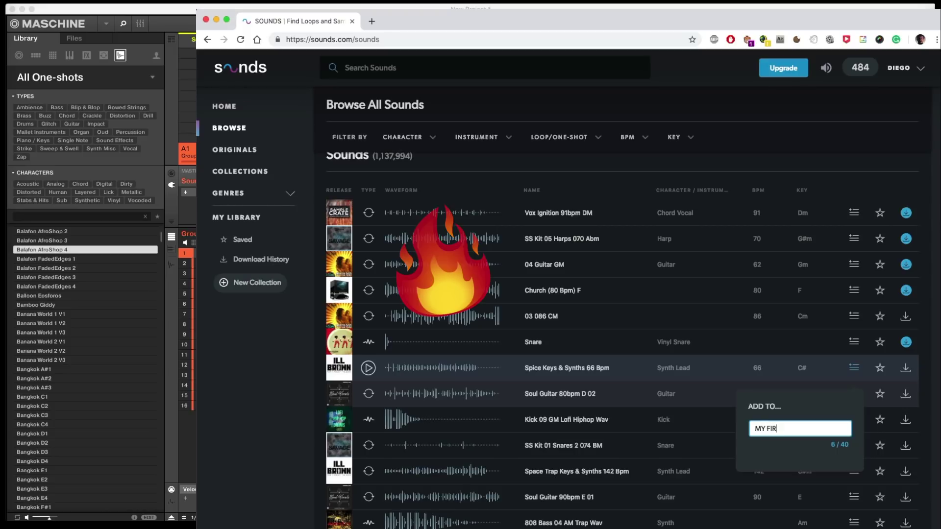
pyautogui.write('E LOOPS')
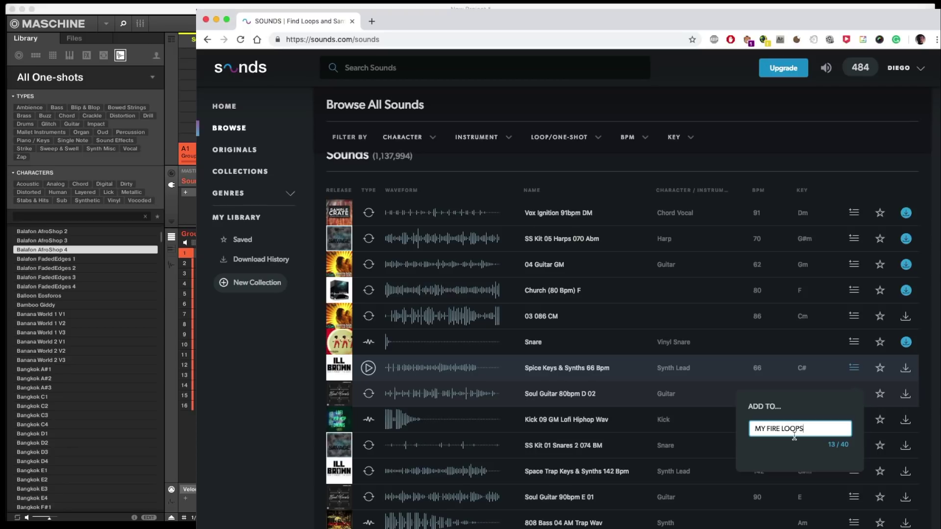
pyautogui.press('Return')
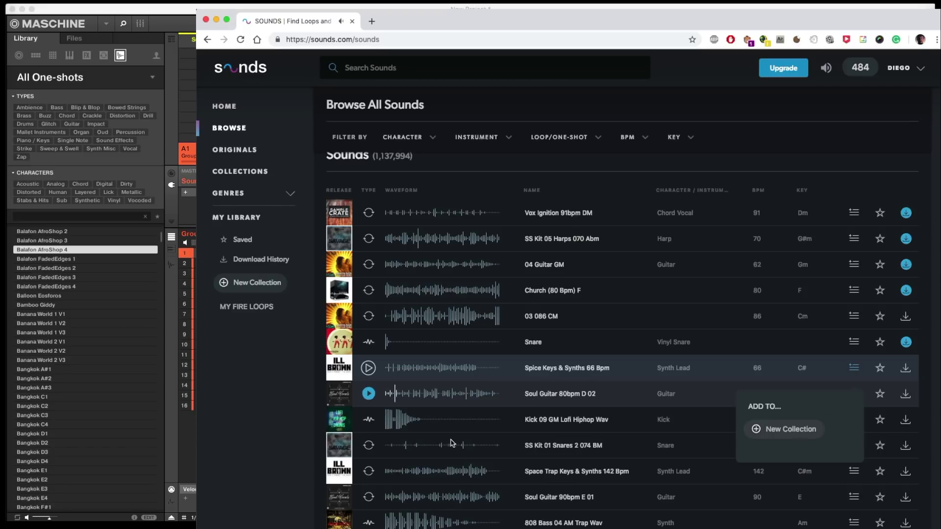
pyautogui.click(368, 395)
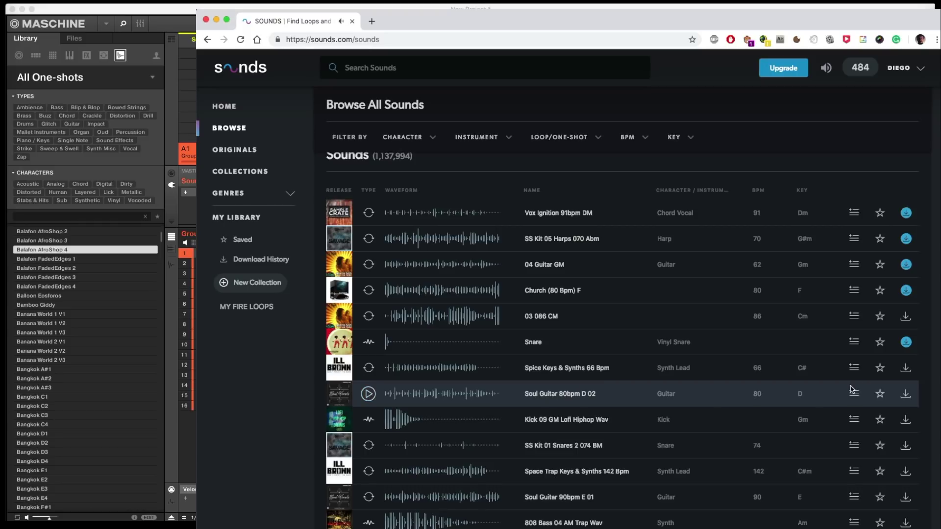
pyautogui.click(854, 369)
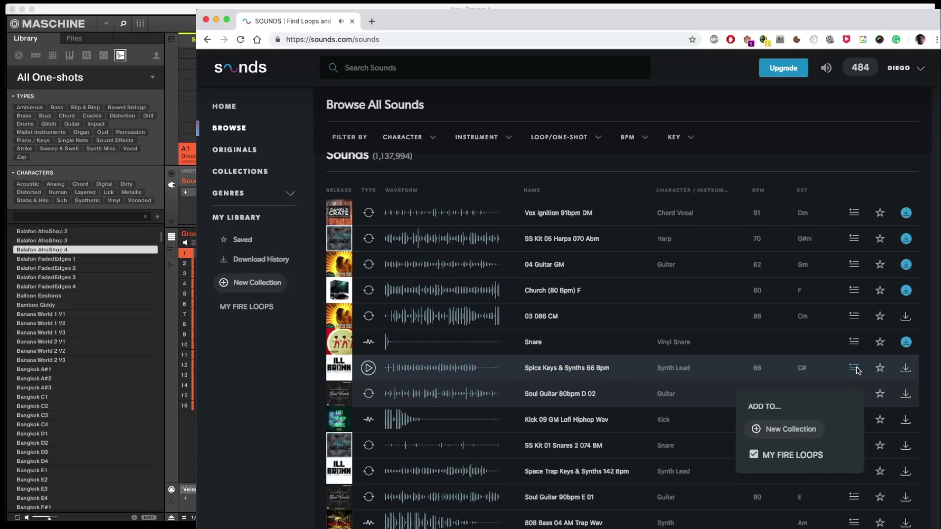
pyautogui.click(856, 396)
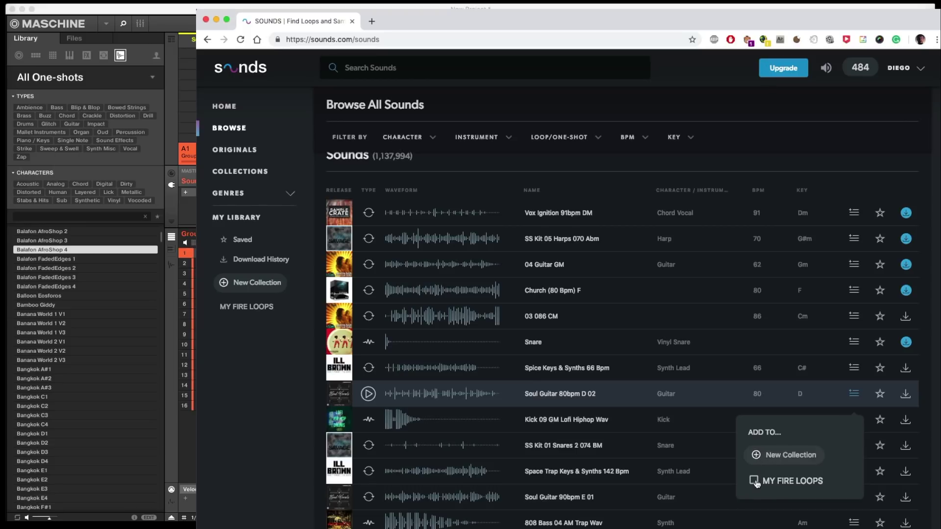
pyautogui.click(755, 482)
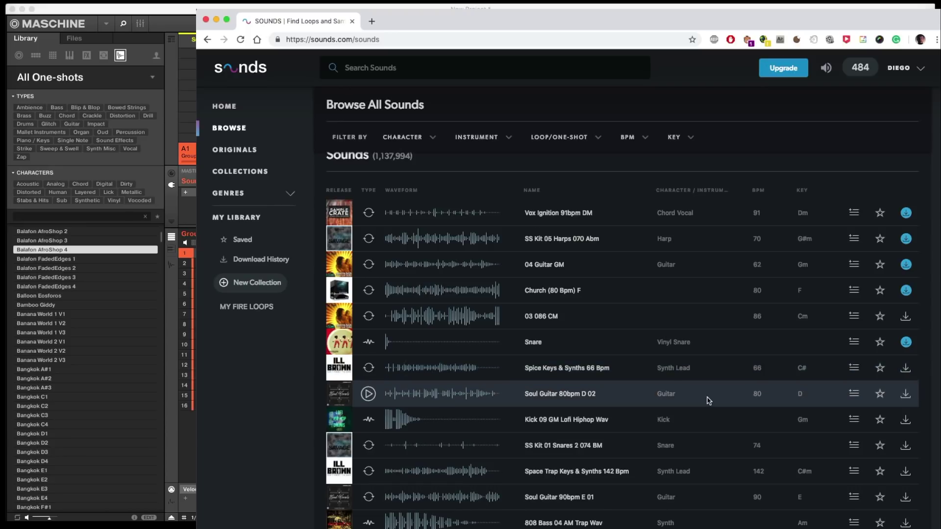
# Step: Download all of MY FIRE LOOPS to NI Apps, confirming the 2-credit cost
pyautogui.click(251, 309)
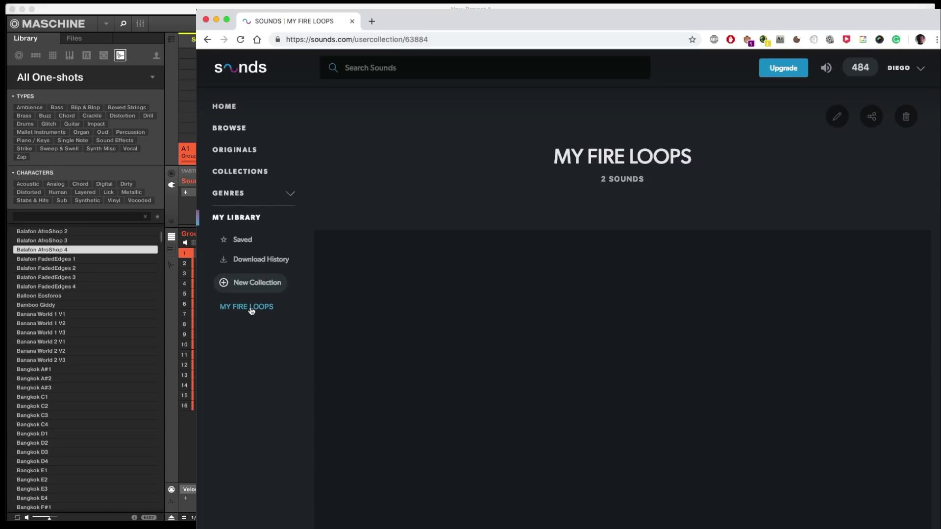
pyautogui.click(901, 258)
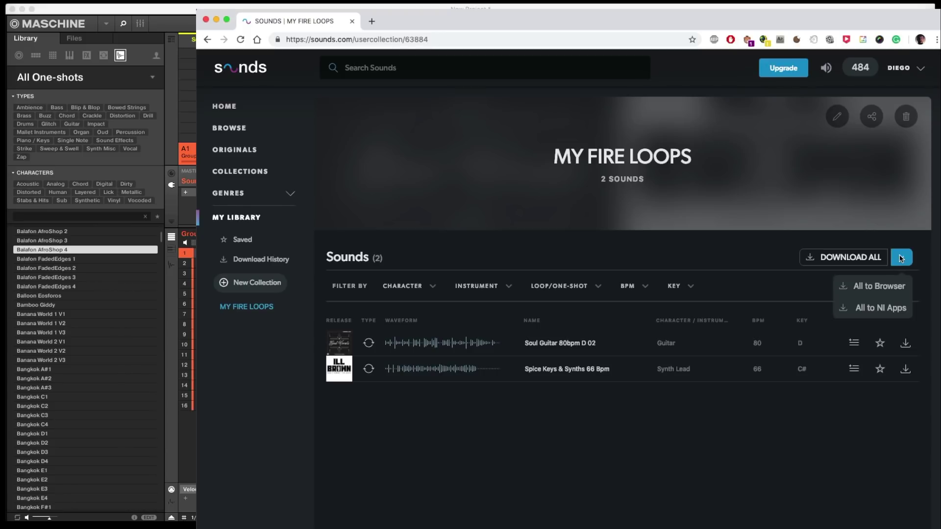
pyautogui.click(869, 313)
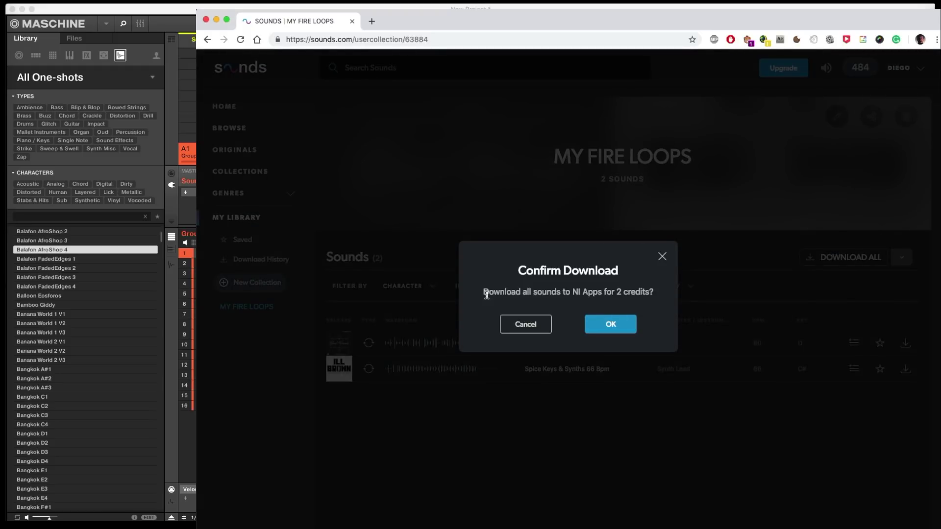
pyautogui.moveTo(487, 295); pyautogui.dragTo(654, 293)
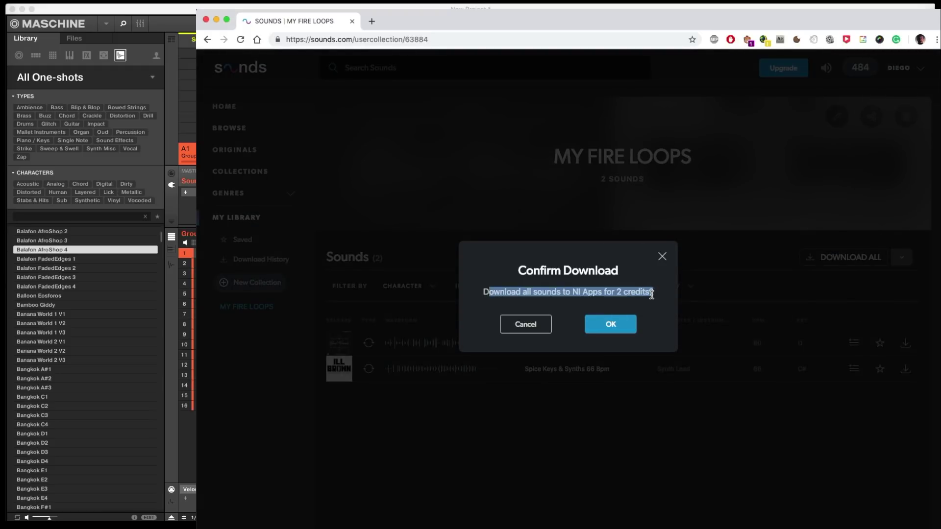
pyautogui.click(548, 293)
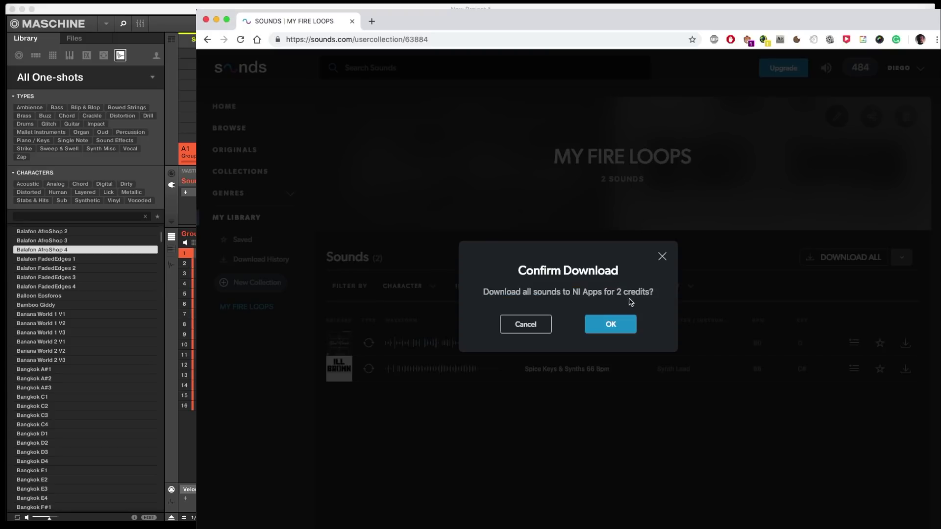
pyautogui.click(611, 325)
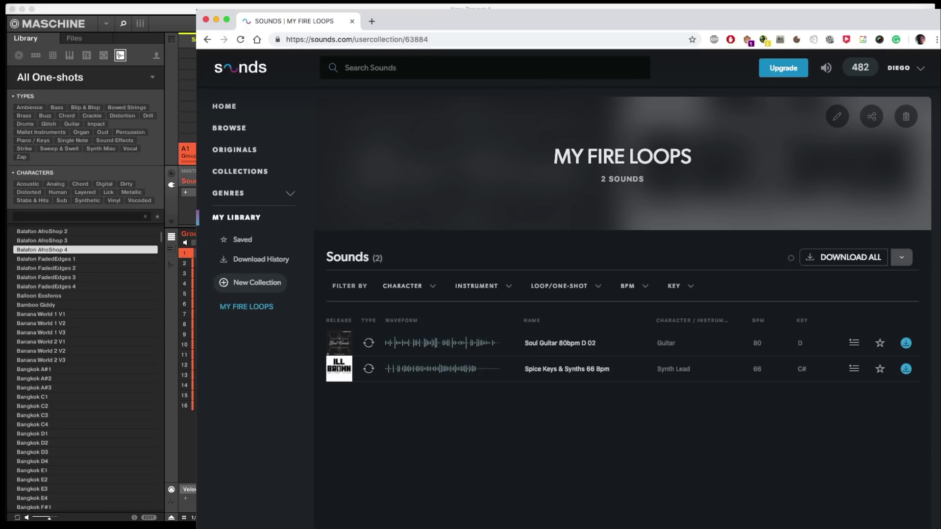
pyautogui.click(90, 82)
pyautogui.click(90, 82)
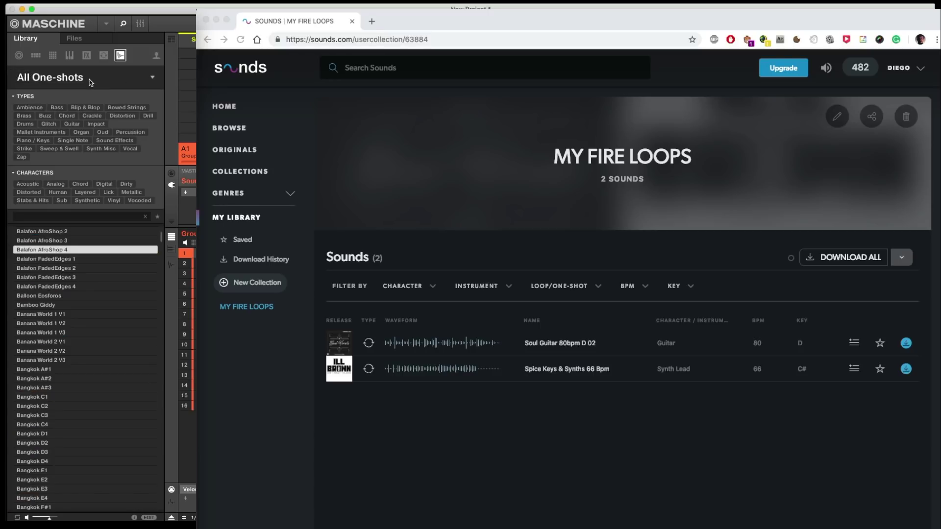
pyautogui.click(94, 81)
pyautogui.click(103, 57)
pyautogui.click(104, 55)
pyautogui.click(136, 82)
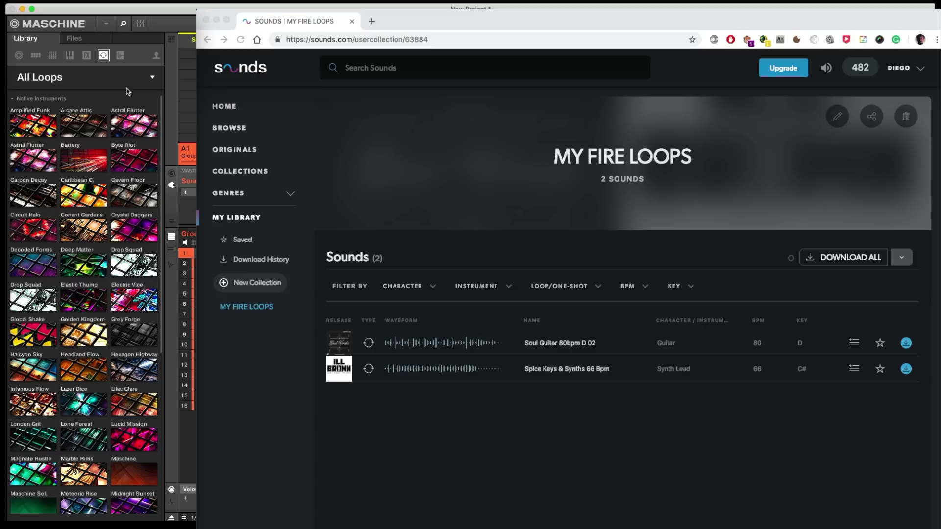
pyautogui.moveTo(163, 133); pyautogui.dragTo(172, 328)
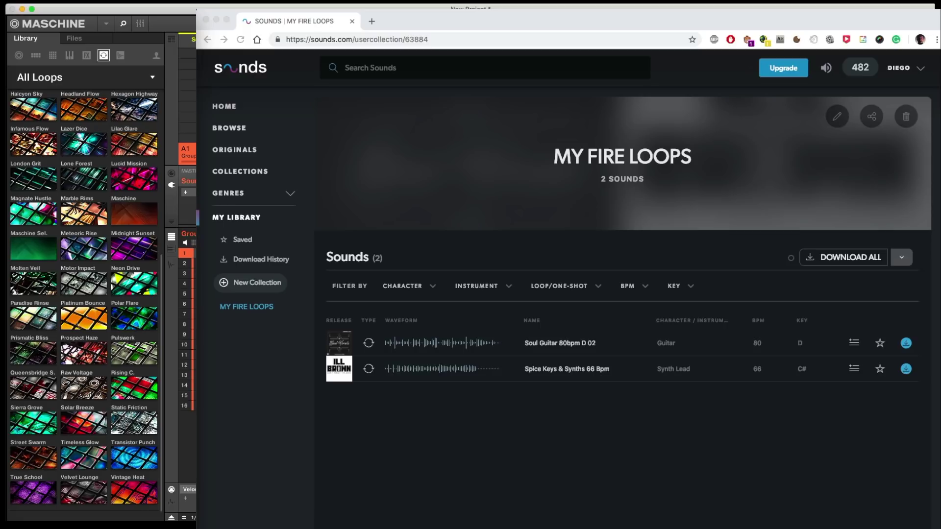
pyautogui.click(87, 54)
pyautogui.click(103, 55)
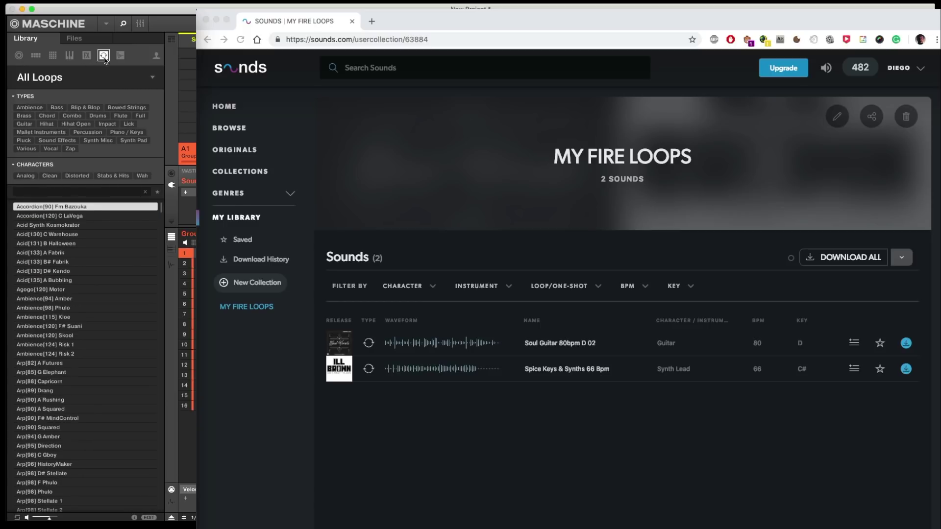
pyautogui.click(103, 55)
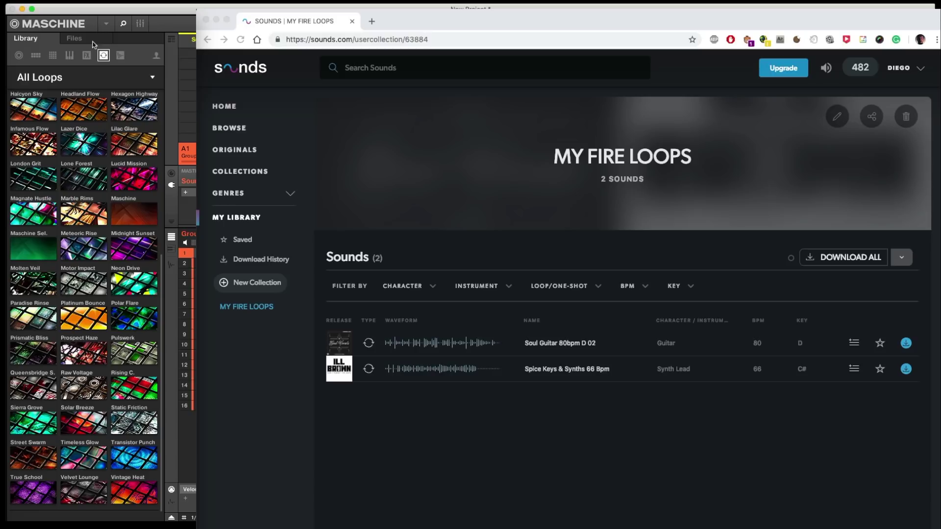
pyautogui.click(52, 55)
pyautogui.click(103, 55)
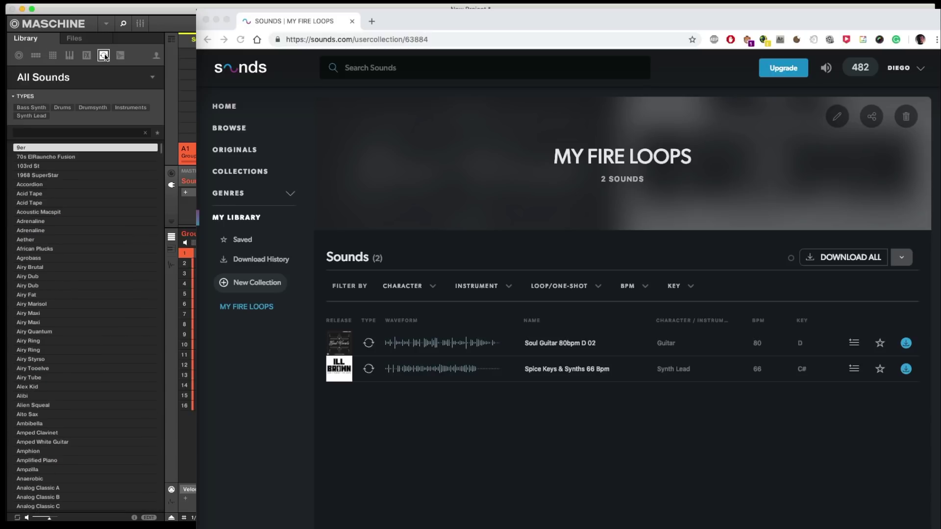
pyautogui.click(112, 82)
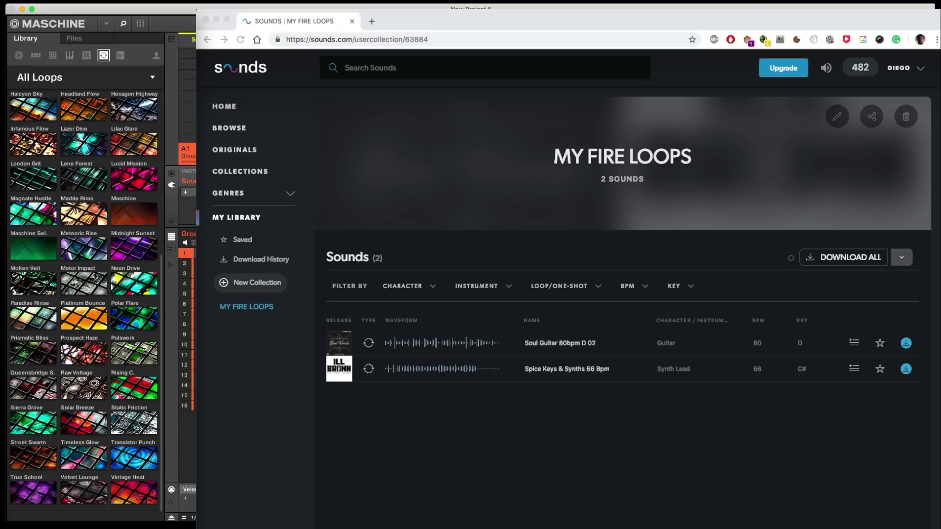
pyautogui.click(120, 55)
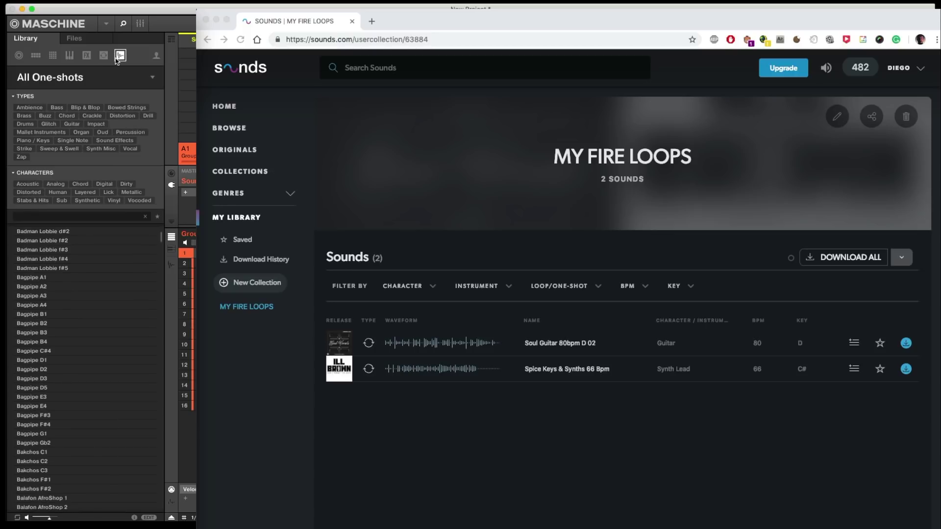
pyautogui.click(103, 55)
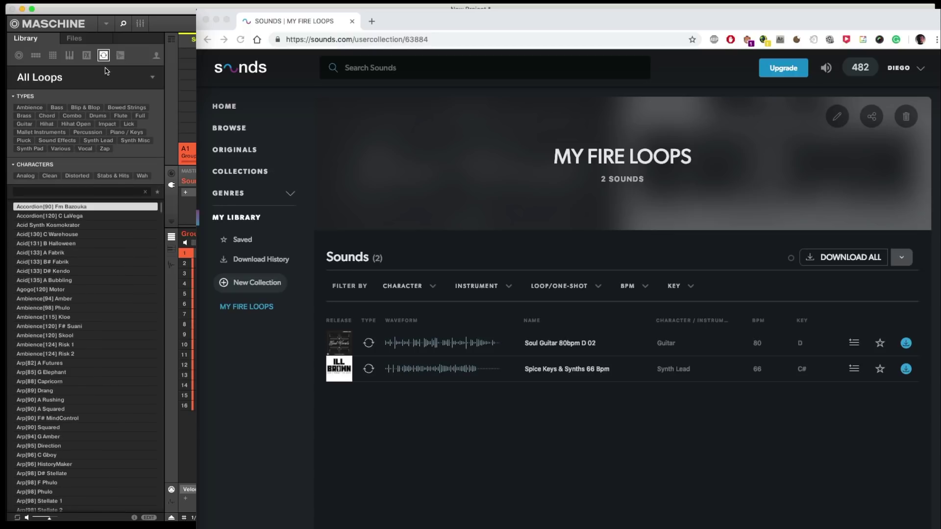
pyautogui.click(91, 78)
pyautogui.scroll(-3, 123, 234)
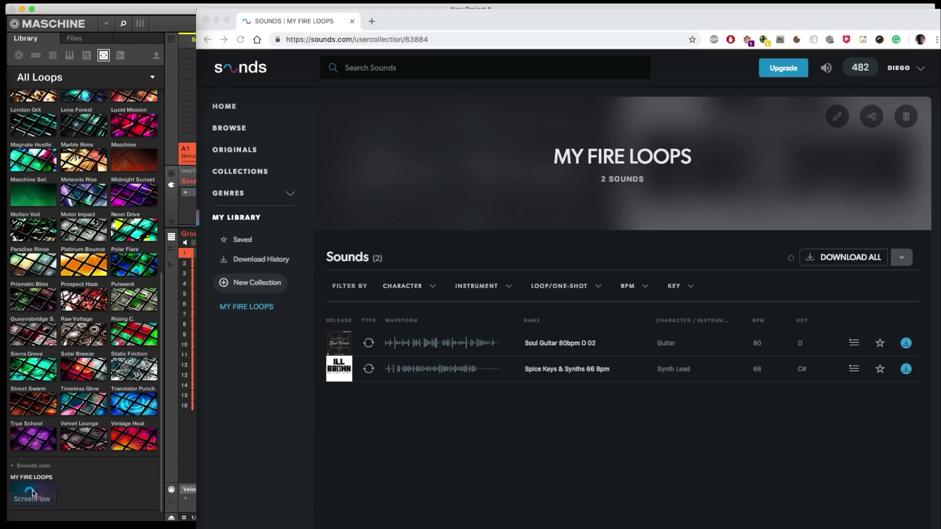
pyautogui.scroll(10, 70, 492)
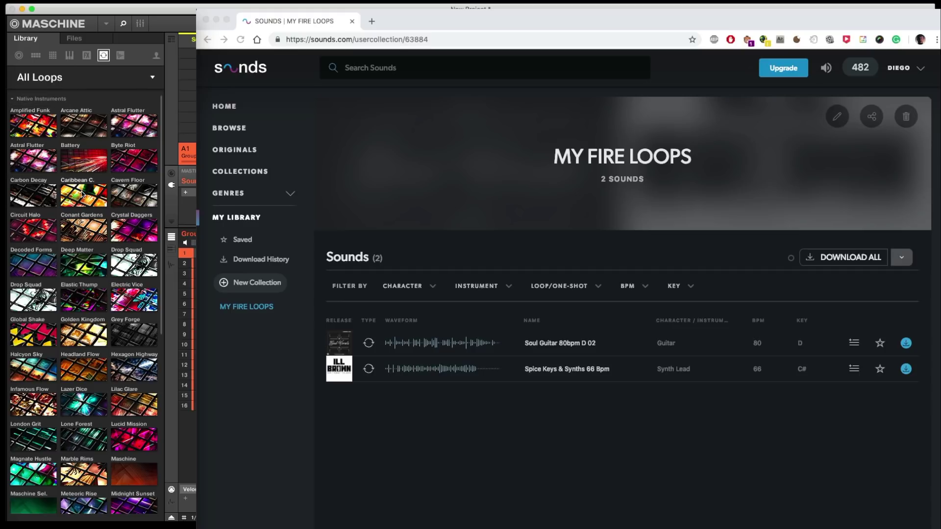
pyautogui.scroll(-5, 124, 325)
pyautogui.scroll(5, 124, 324)
# Step: Open MY FIRE LOOPS under Sounds.com in Maschine and select Spice Keys & Synths 66 bpm and Soul Guitar 80BPM D 02
pyautogui.click(13, 100)
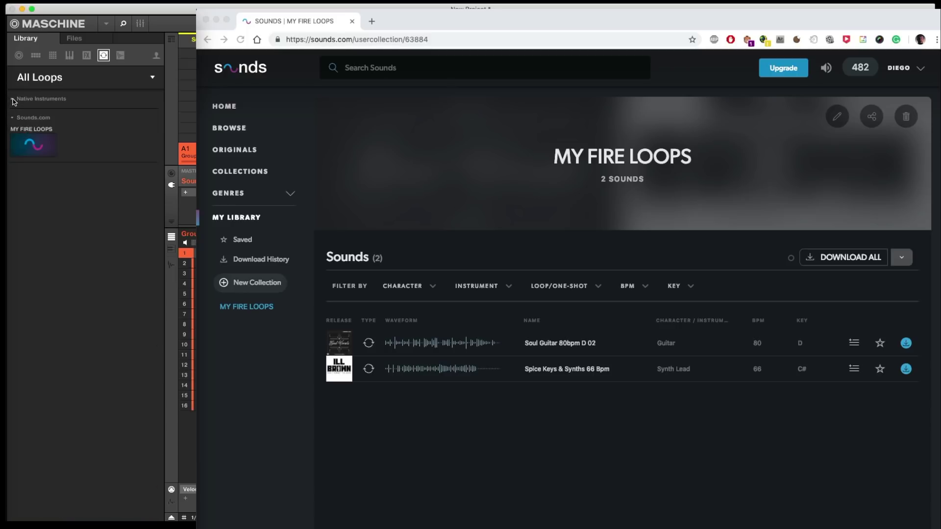
pyautogui.click(37, 151)
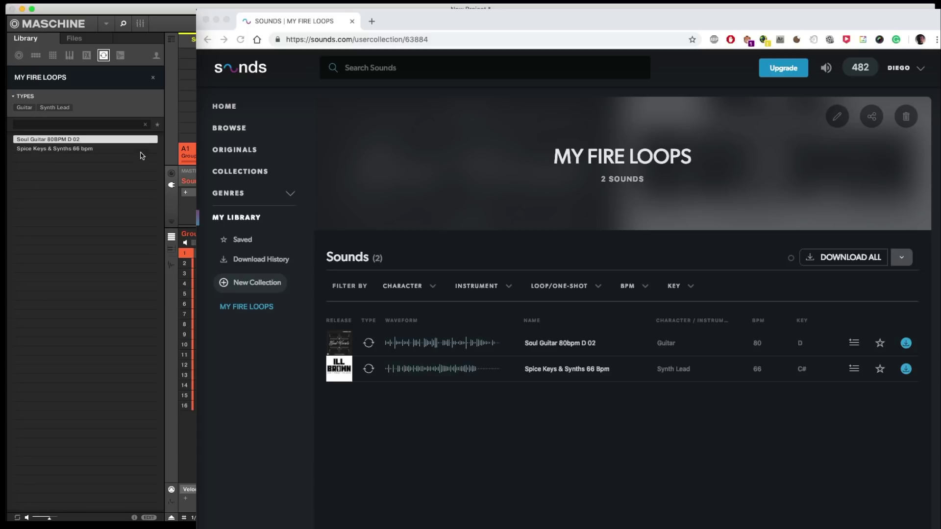
pyautogui.click(104, 149)
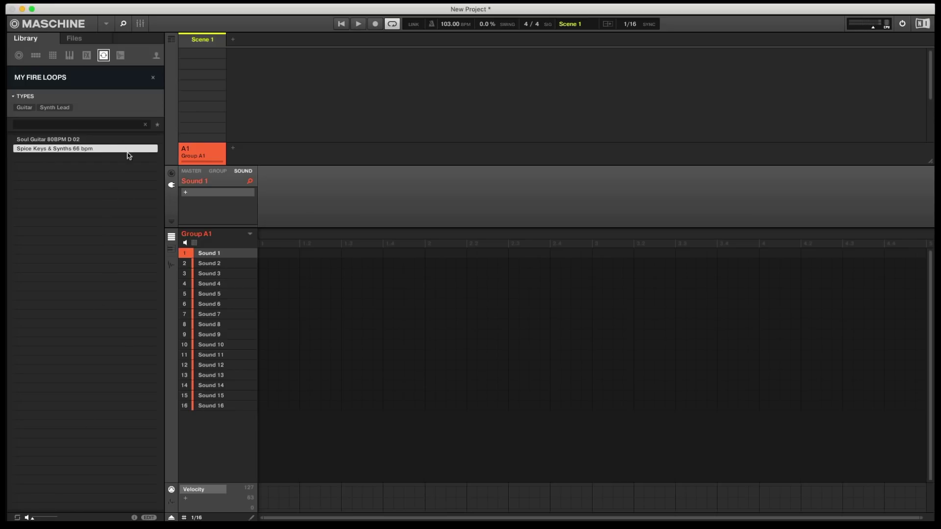
pyautogui.click(100, 141)
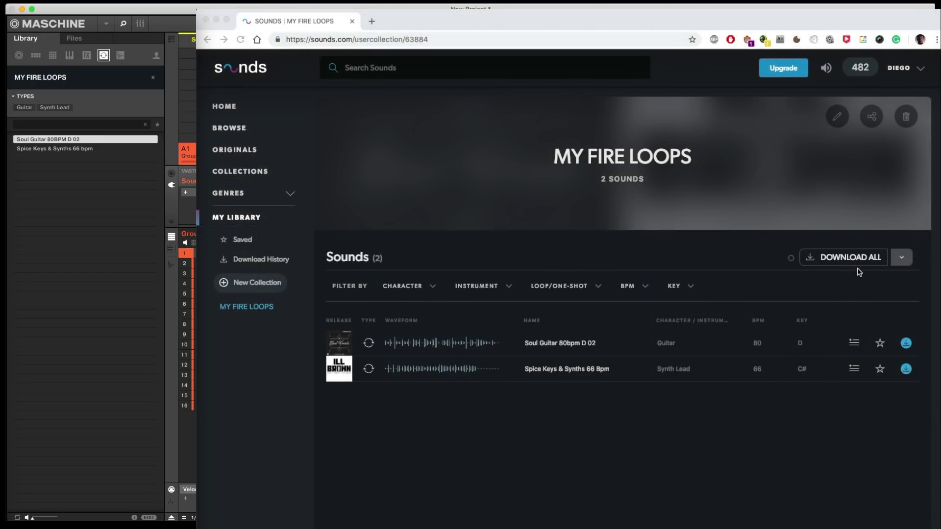
pyautogui.click(908, 257)
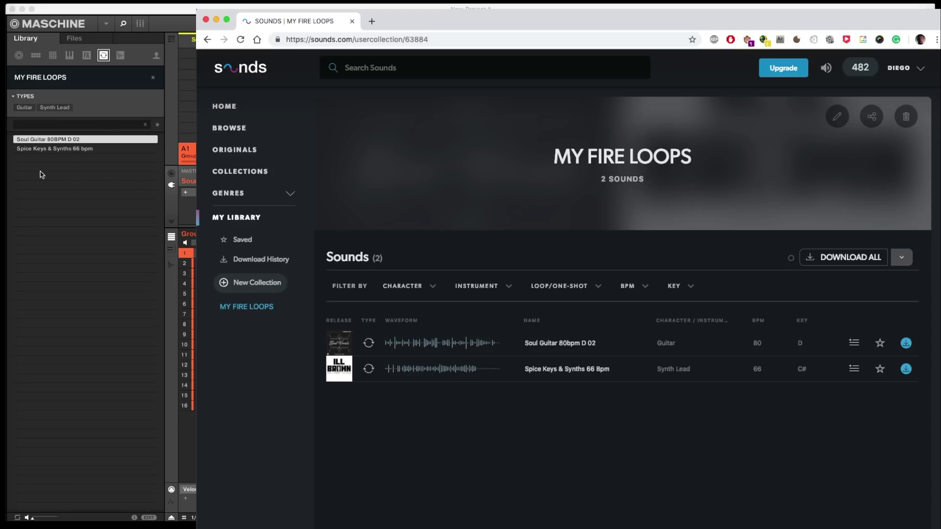
pyautogui.click(124, 81)
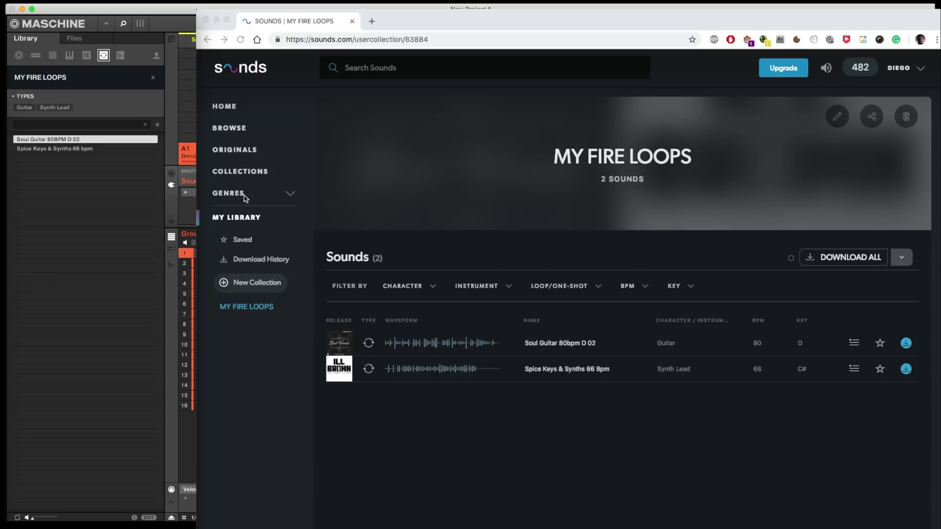
# Step: Browse all Sounds.com sounds and preview Kick 09 GM Lofi Hiphop Wav and 808 Bass 04 AM Trap Wav
pyautogui.click(234, 129)
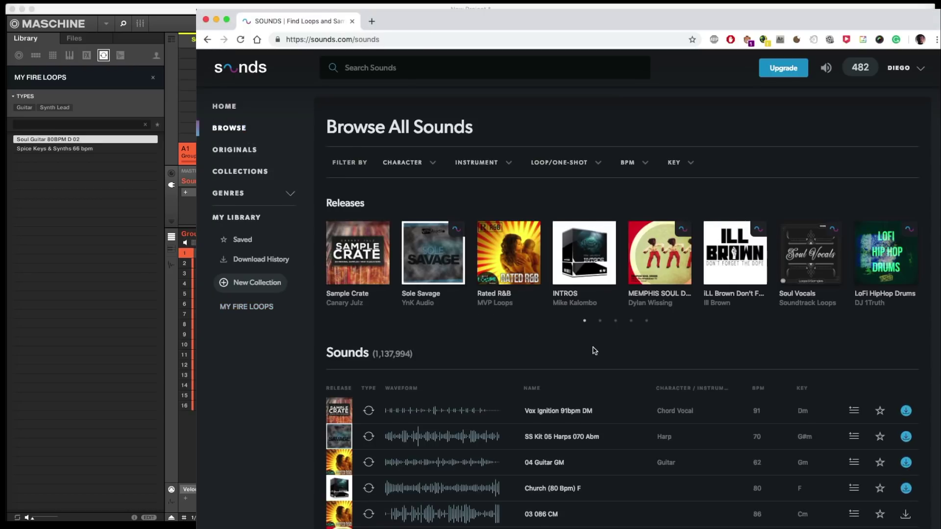
pyautogui.scroll(-5, 594, 351)
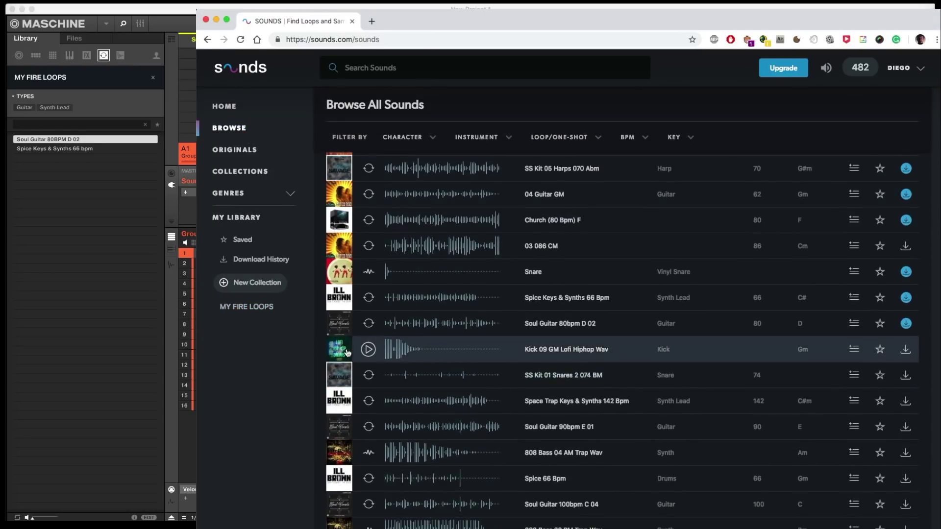
pyautogui.click(368, 350)
pyautogui.scroll(-3, 373, 343)
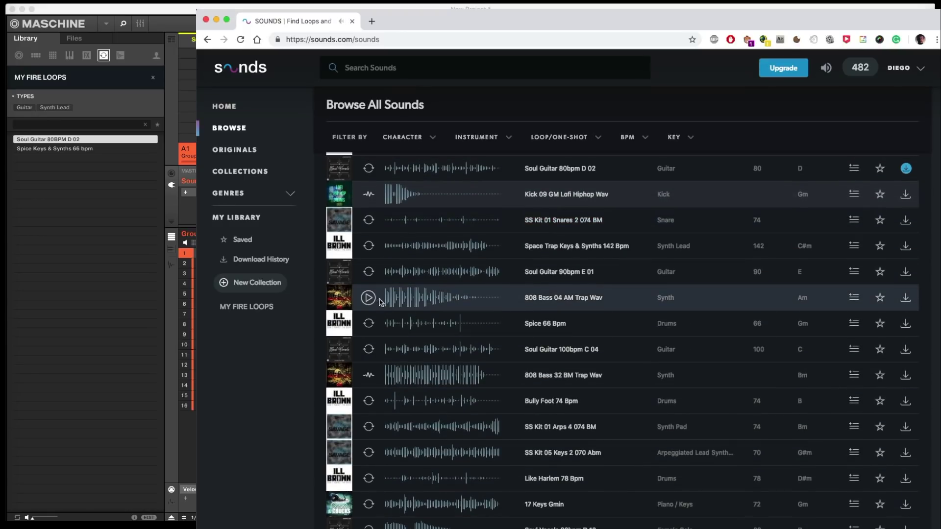
pyautogui.click(368, 299)
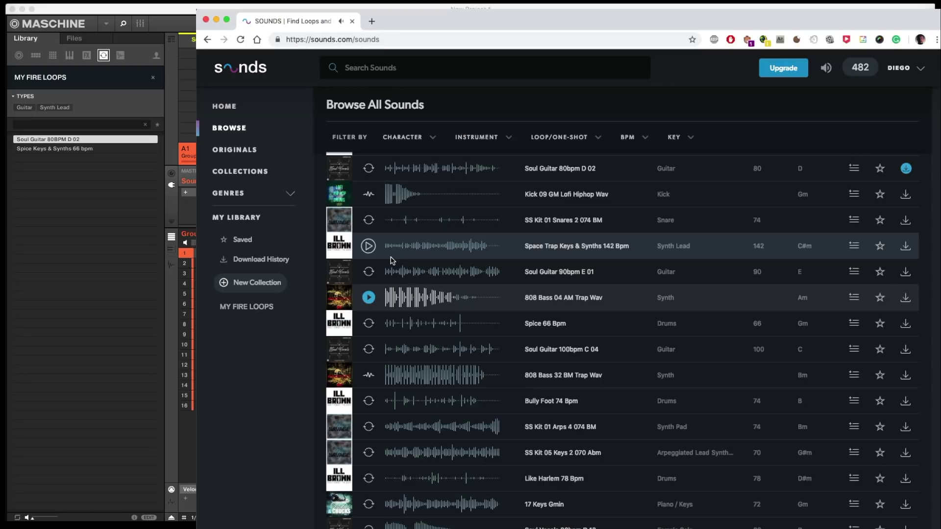
pyautogui.click(368, 298)
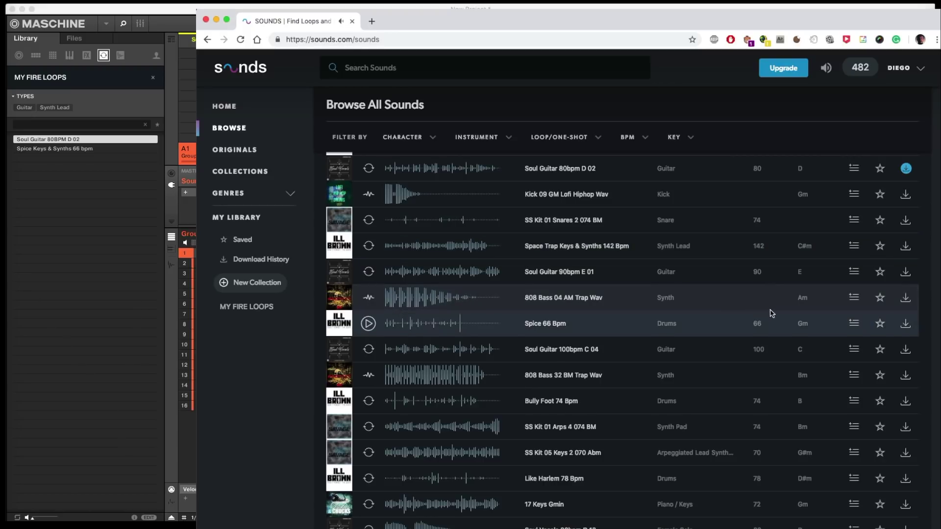
# Step: Put 808 Bass 04 AM Trap Wav into a new collection named VERY LIT ONE SHOTS
pyautogui.click(854, 298)
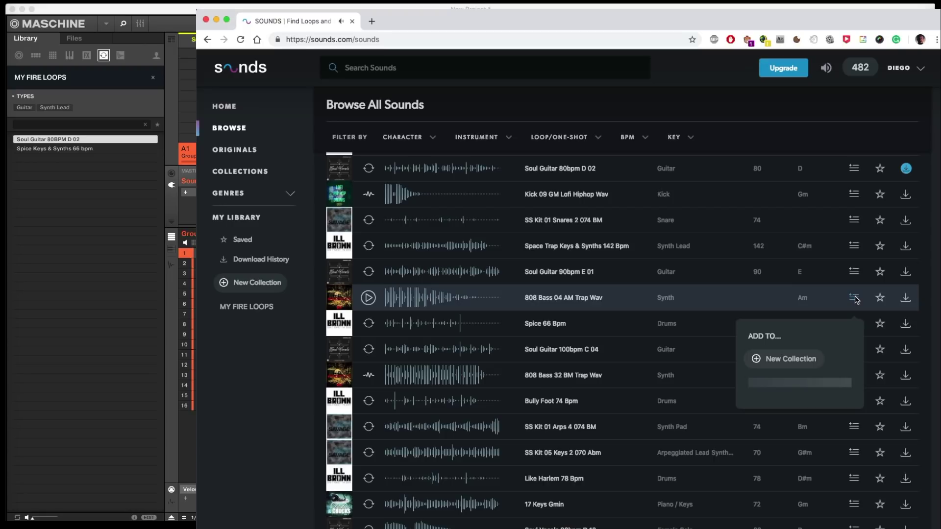
pyautogui.click(758, 359)
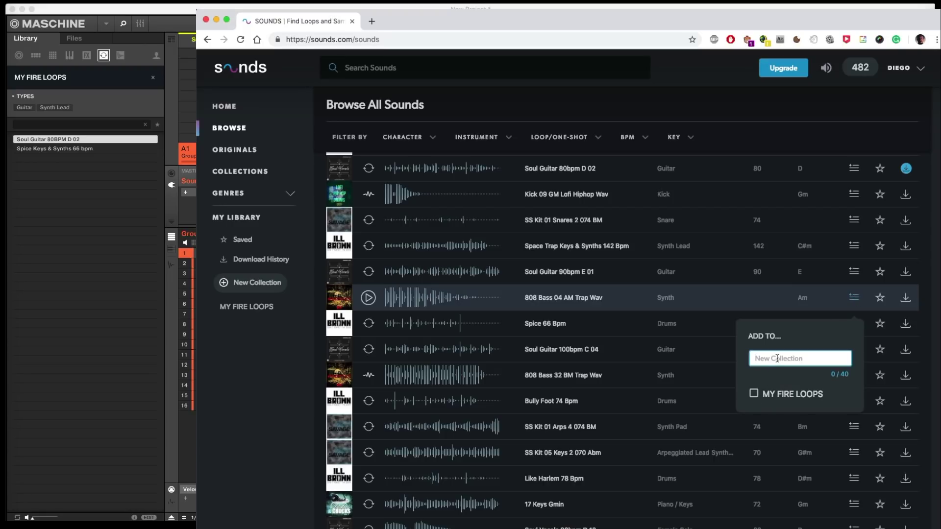
pyautogui.write('VERY LIT ONE SHOTS')
pyautogui.press('Return')
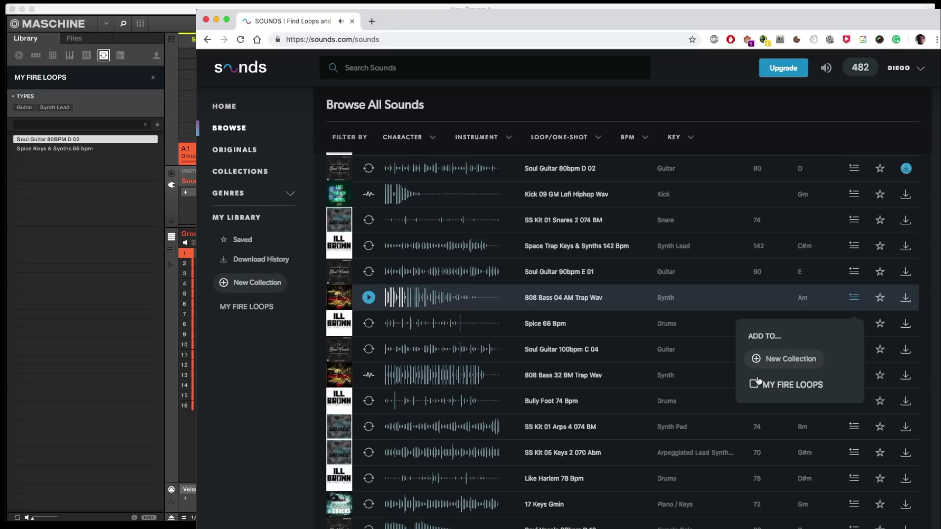
# Step: Preview the Boogie Sand Paper snare and add it to VERY LIT ONE SHOTS
pyautogui.scroll(-5, 461, 442)
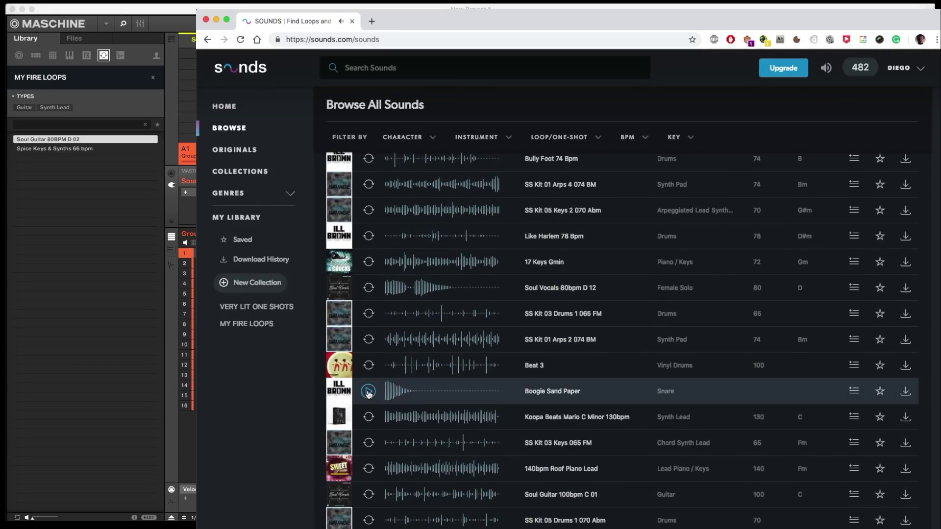
pyautogui.click(368, 392)
pyautogui.click(858, 393)
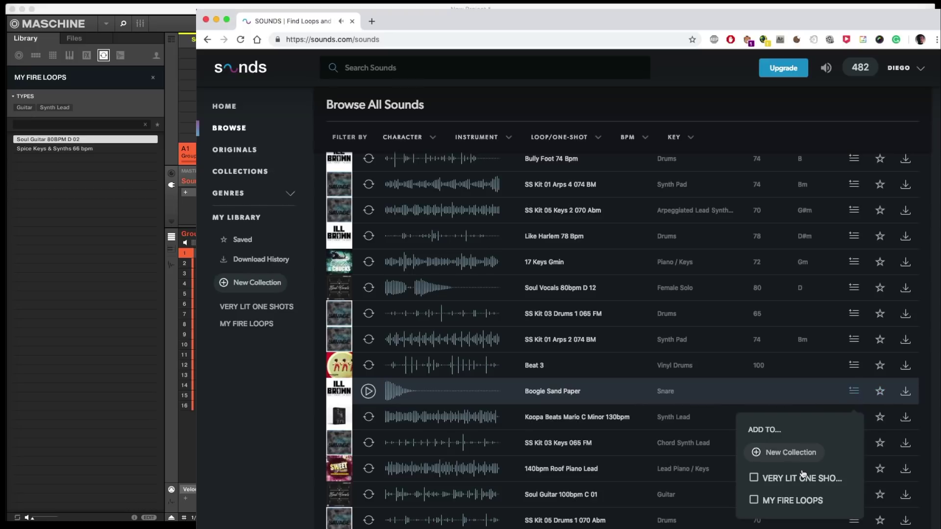
pyautogui.click(753, 479)
pyautogui.click(247, 325)
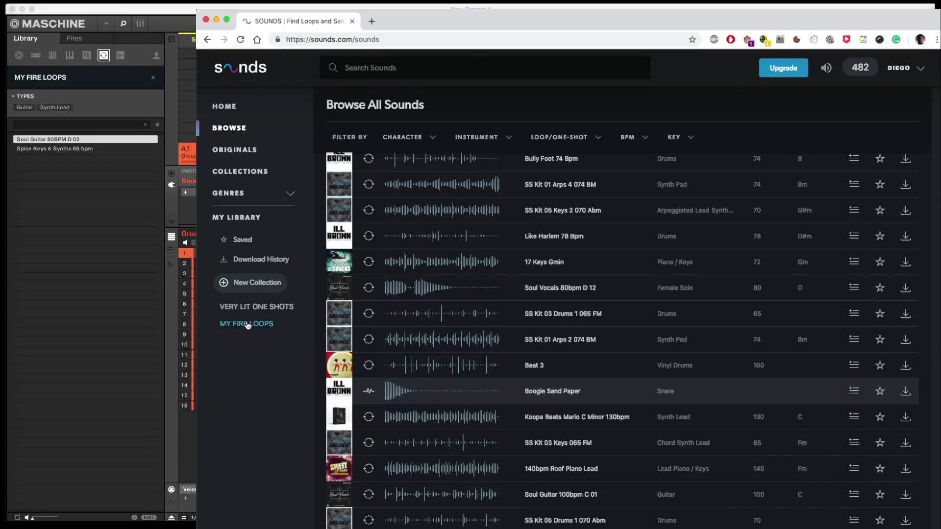
# Step: Download all of VERY LIT ONE SHOTS to NI Apps, confirming the 2-credit cost
pyautogui.click(276, 311)
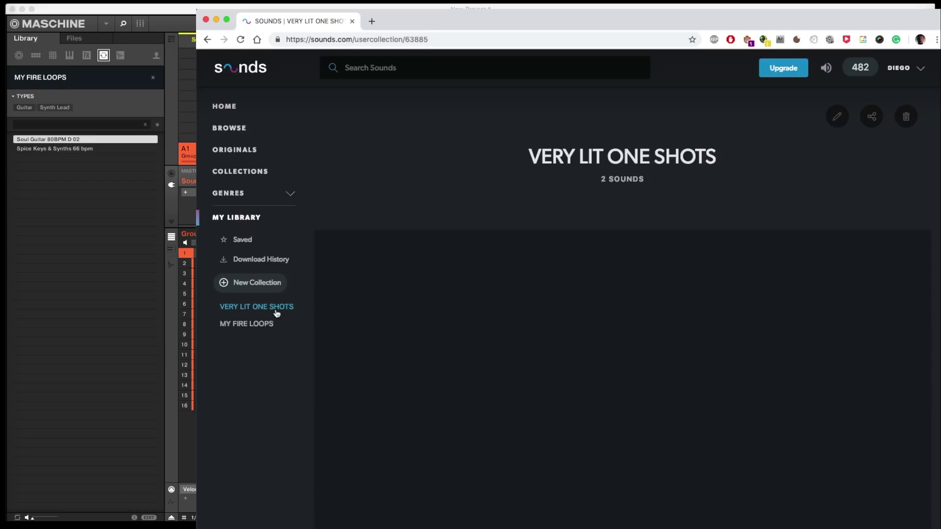
pyautogui.click(901, 259)
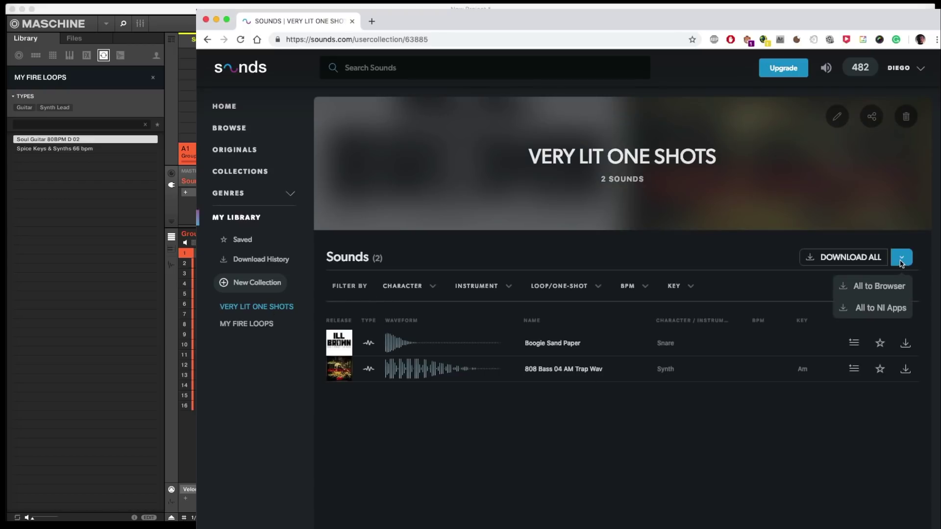
pyautogui.click(866, 312)
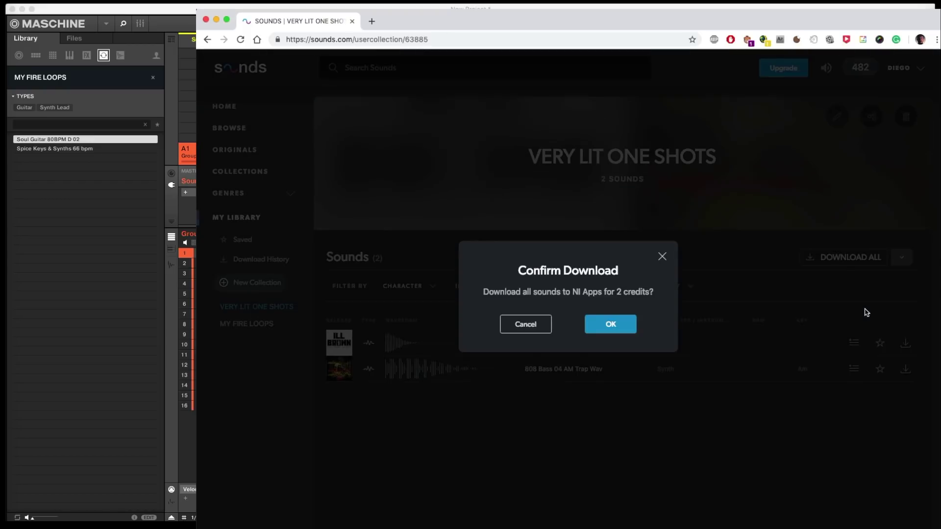
pyautogui.click(623, 328)
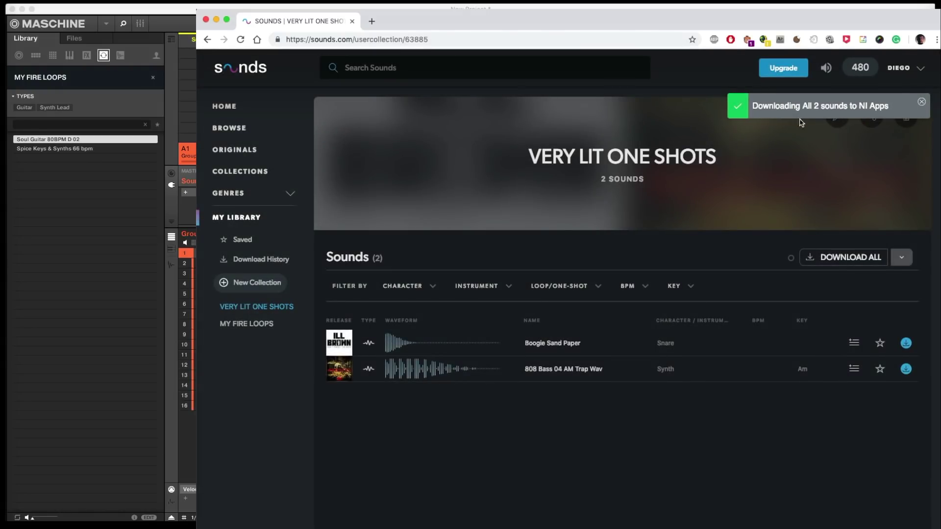
pyautogui.click(153, 78)
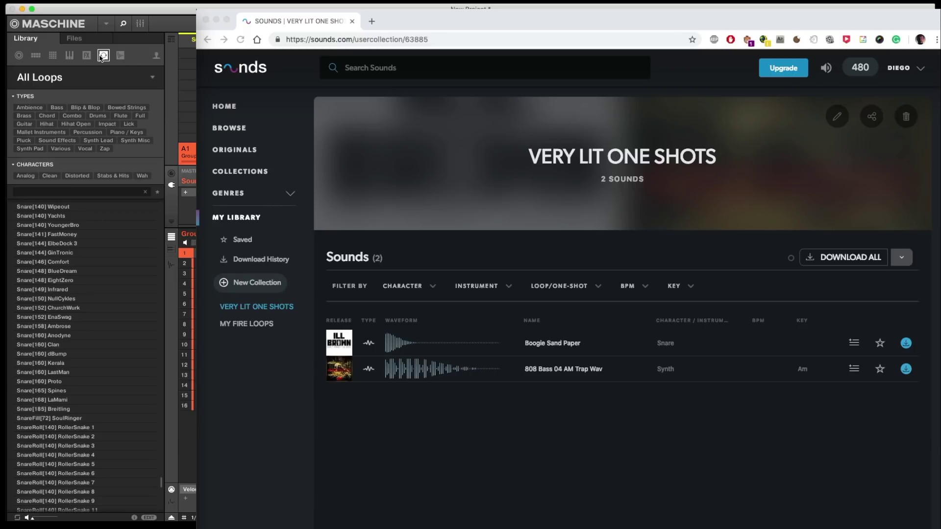
# Step: Switch Maschine's library to All One-shots and limit it to user content
pyautogui.click(120, 56)
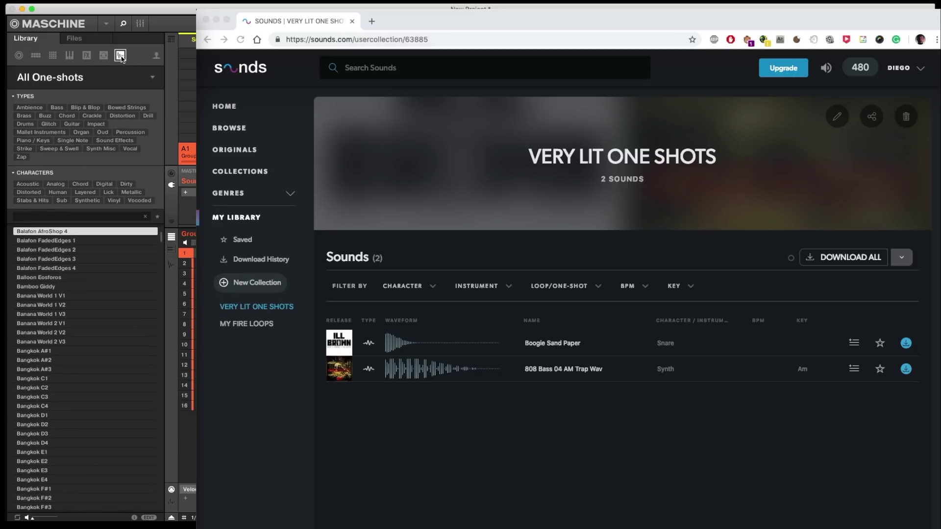
pyautogui.click(157, 57)
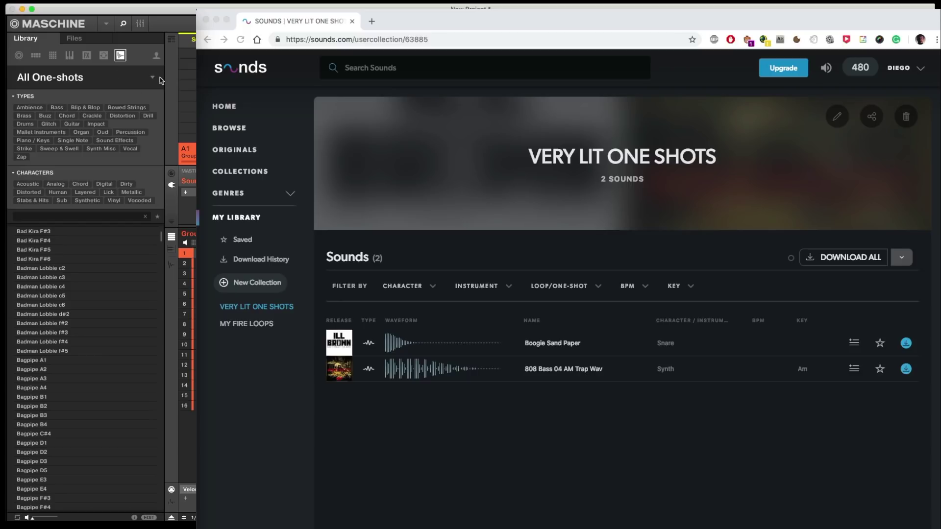
# Step: Toggle between the one-shot product grid, tag list and loops while searching for the Sounds.com collections
pyautogui.click(106, 80)
pyautogui.click(104, 81)
pyautogui.click(104, 81)
pyautogui.scroll(-10, 122, 307)
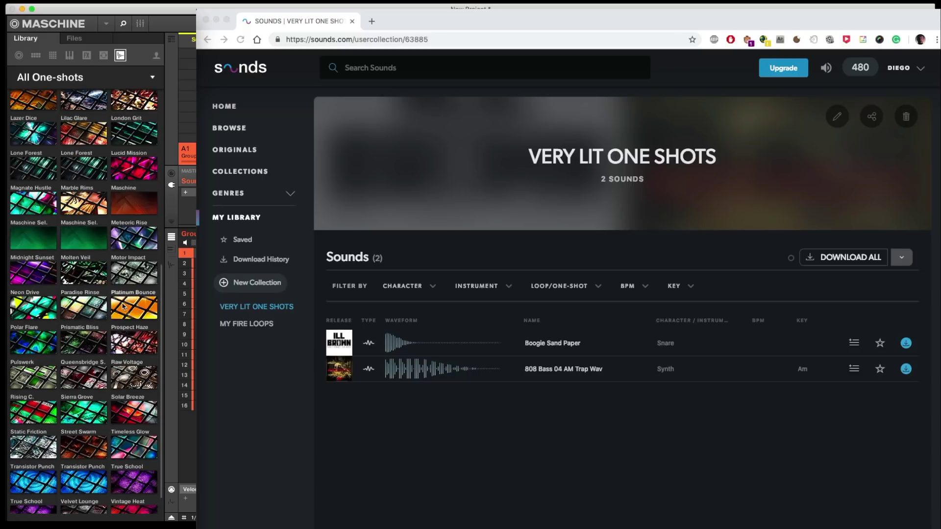
pyautogui.scroll(-2, 122, 306)
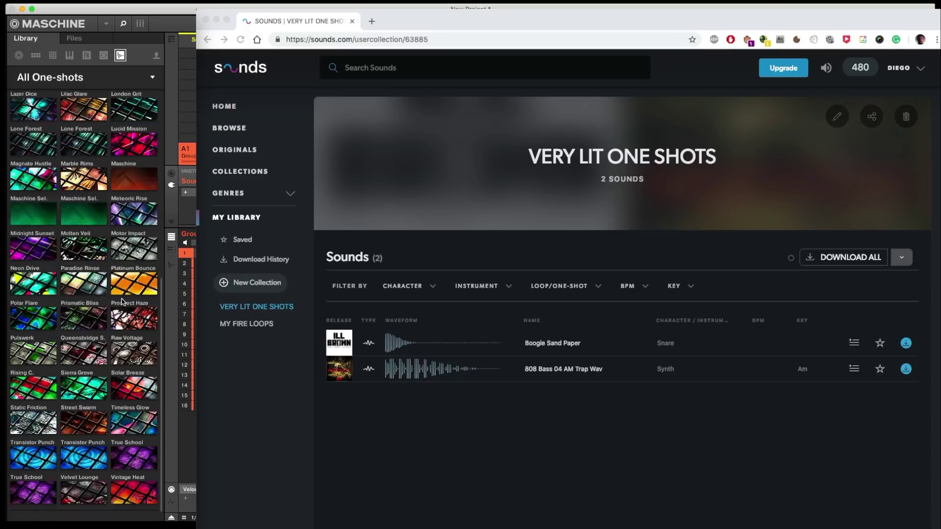
pyautogui.click(119, 80)
pyautogui.click(103, 55)
pyautogui.click(120, 55)
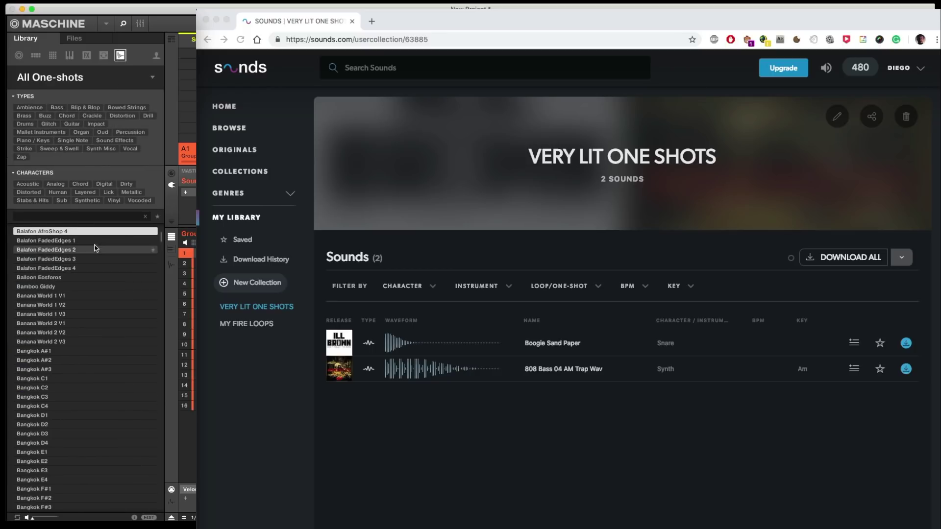
pyautogui.click(92, 81)
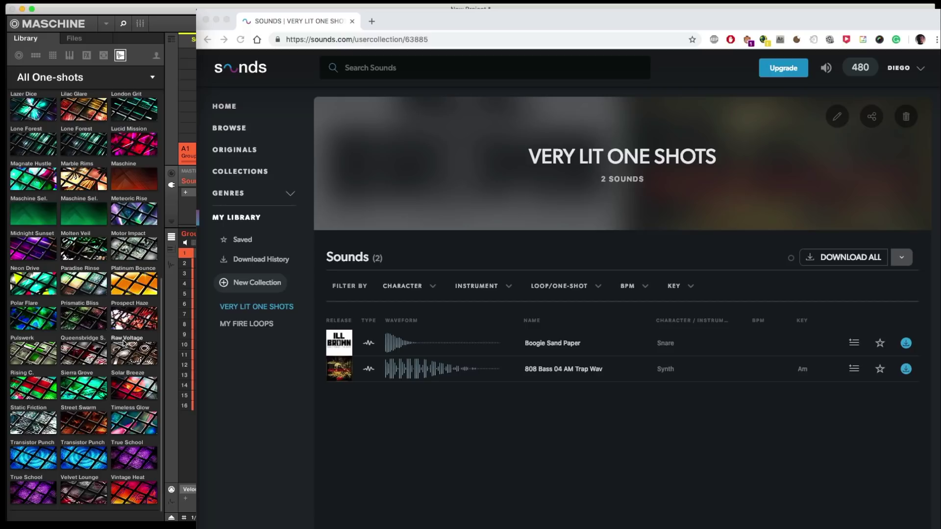
pyautogui.click(120, 56)
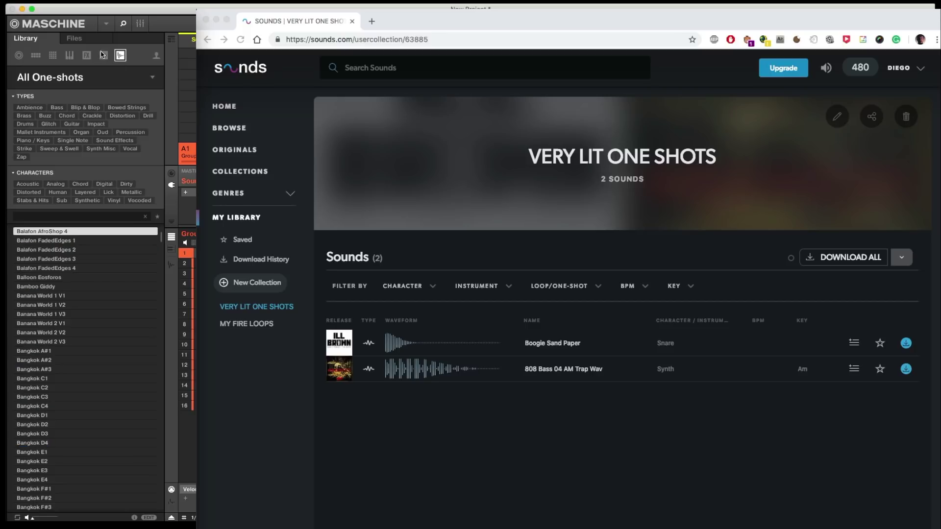
pyautogui.click(103, 55)
pyautogui.click(120, 56)
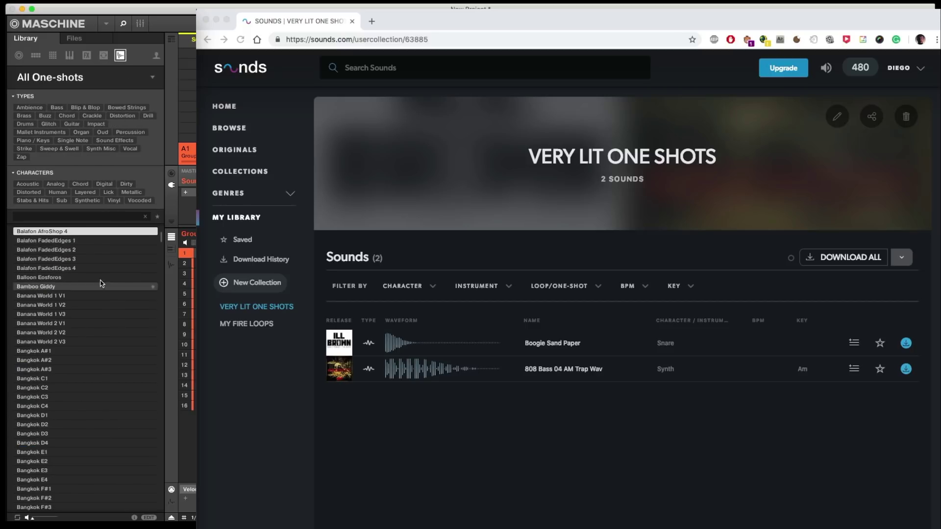
pyautogui.click(98, 81)
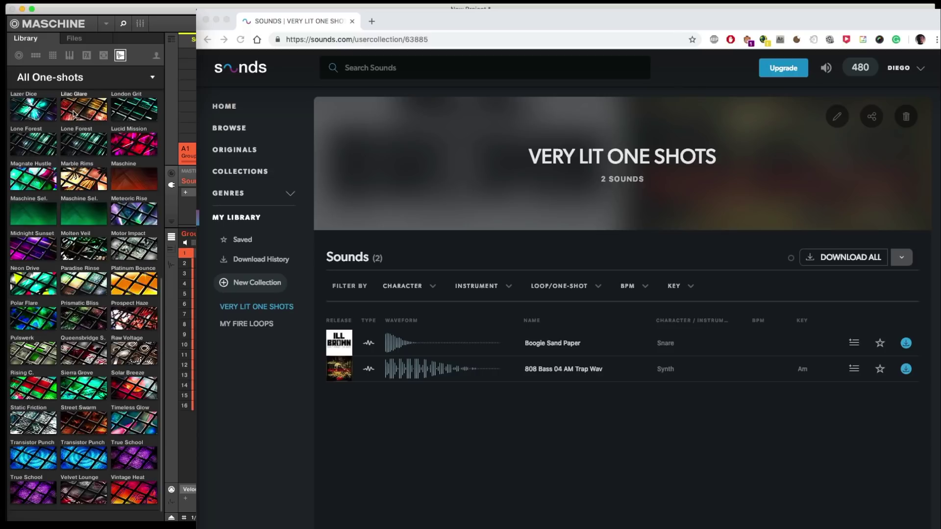
# Step: Cycle through content types, return to one-shots and open the Sounds.com VERY LIT ONE SHOTS tile
pyautogui.click(53, 56)
pyautogui.click(35, 56)
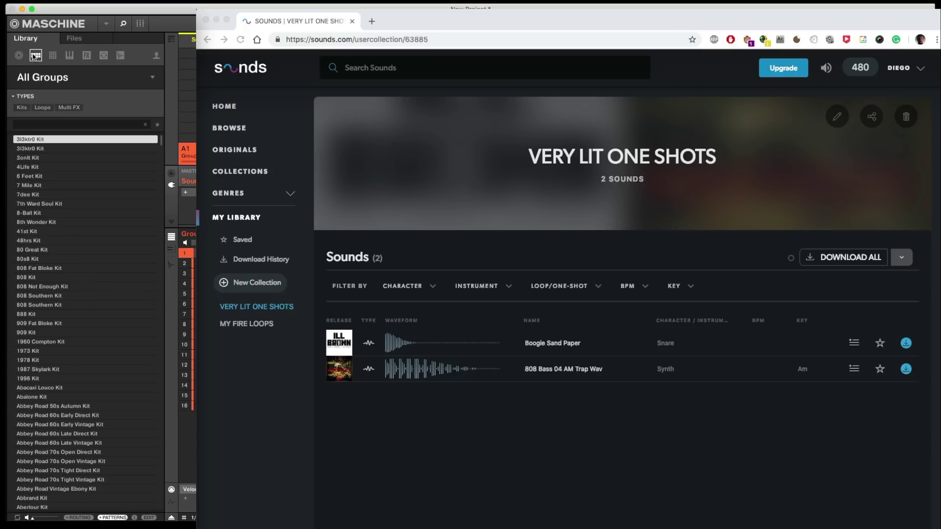
pyautogui.click(69, 56)
pyautogui.click(52, 55)
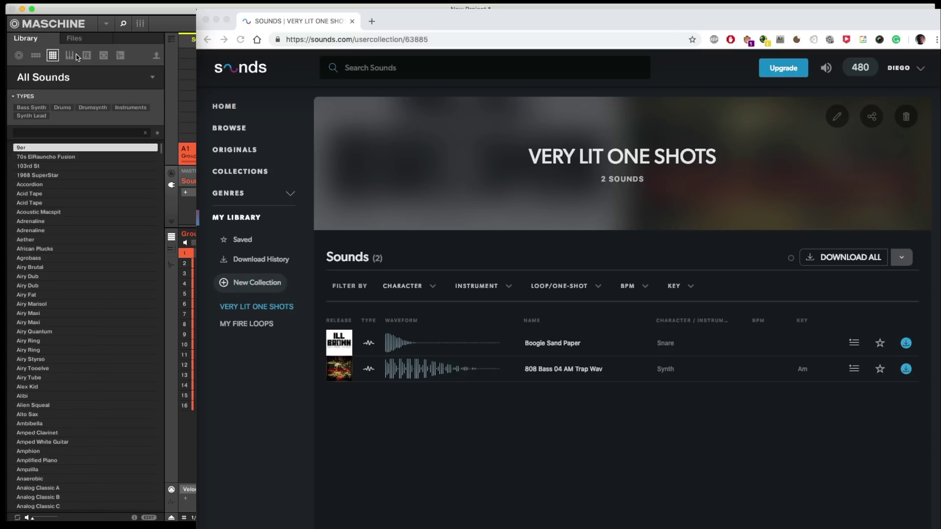
pyautogui.click(120, 55)
pyautogui.click(134, 81)
pyautogui.scroll(-5, 140, 332)
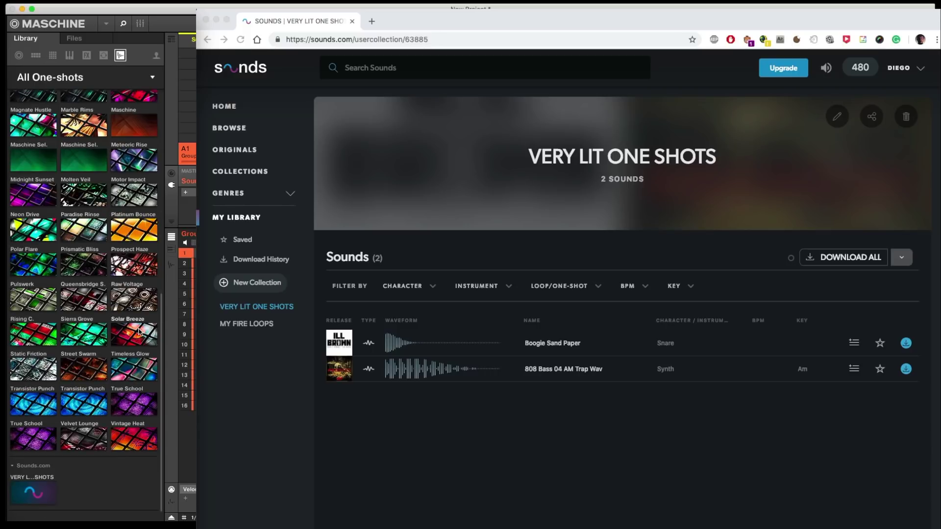
pyautogui.click(33, 493)
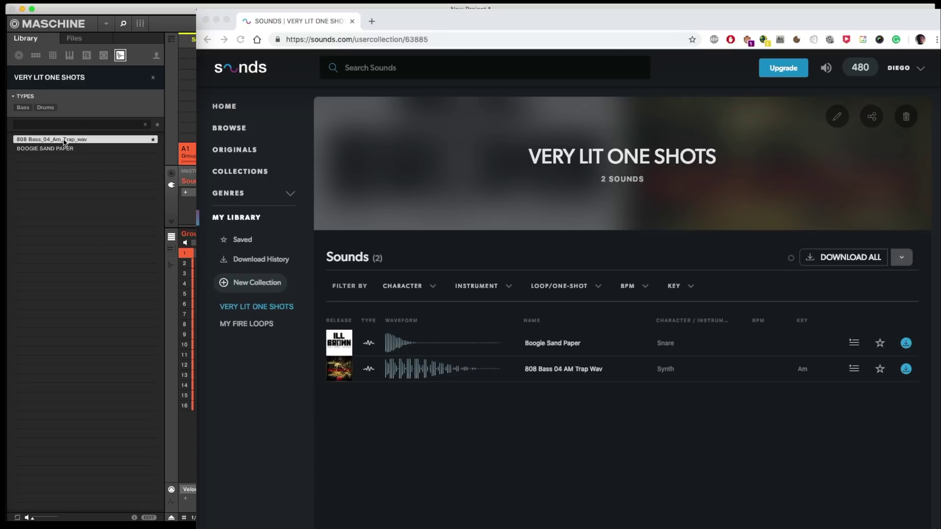
# Step: Load 808 Bass_04_Am_Trap_wav on pad 1, Spice Keys & Synths on pad 2 and Soul Guitar on pad 3
pyautogui.click(64, 141)
pyautogui.click(103, 55)
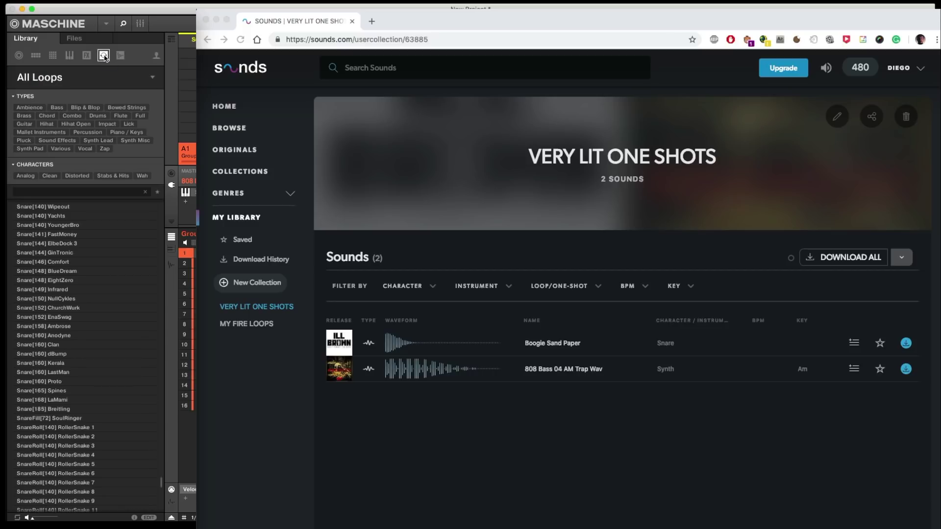
pyautogui.click(104, 77)
pyautogui.click(45, 143)
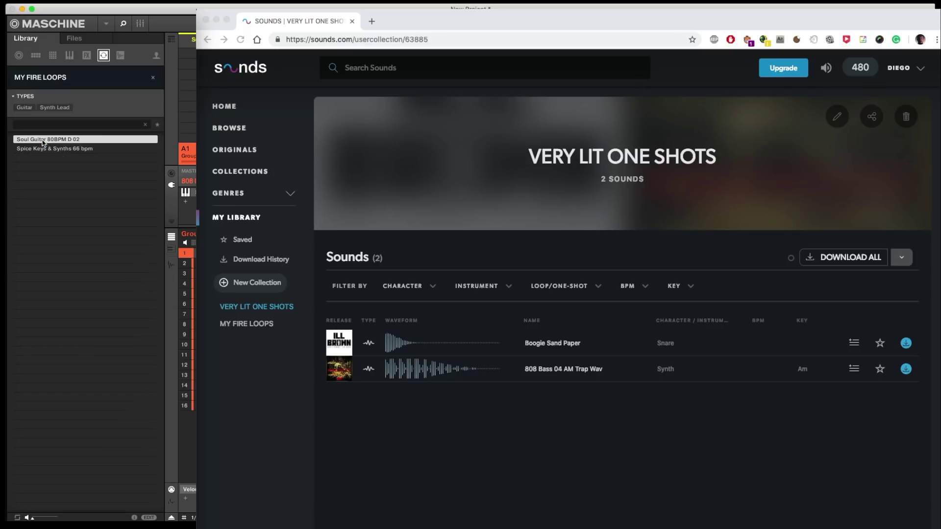
pyautogui.click(184, 263)
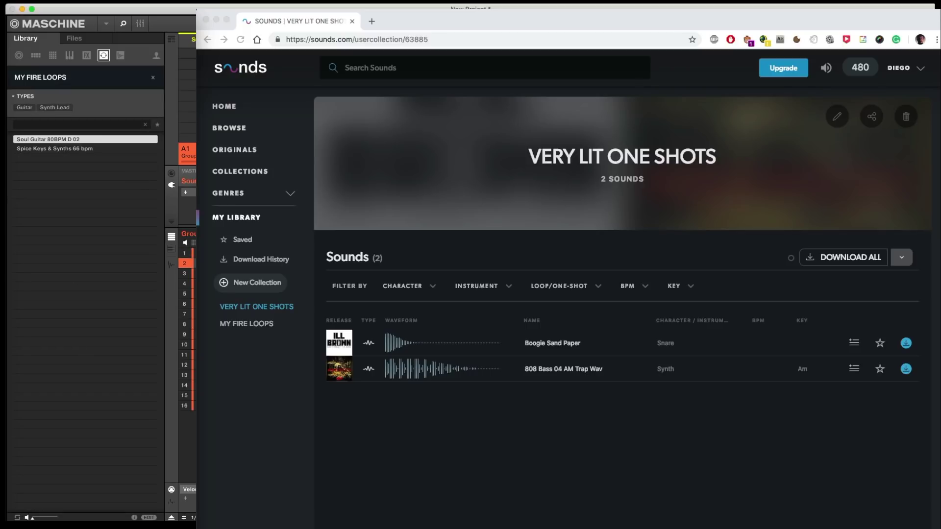
pyautogui.click(80, 149)
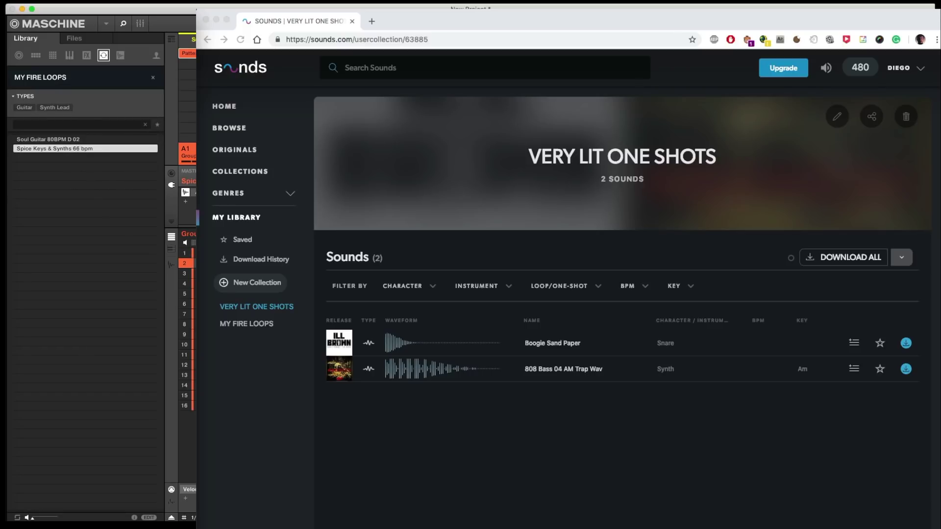
pyautogui.click(185, 274)
pyautogui.click(89, 140)
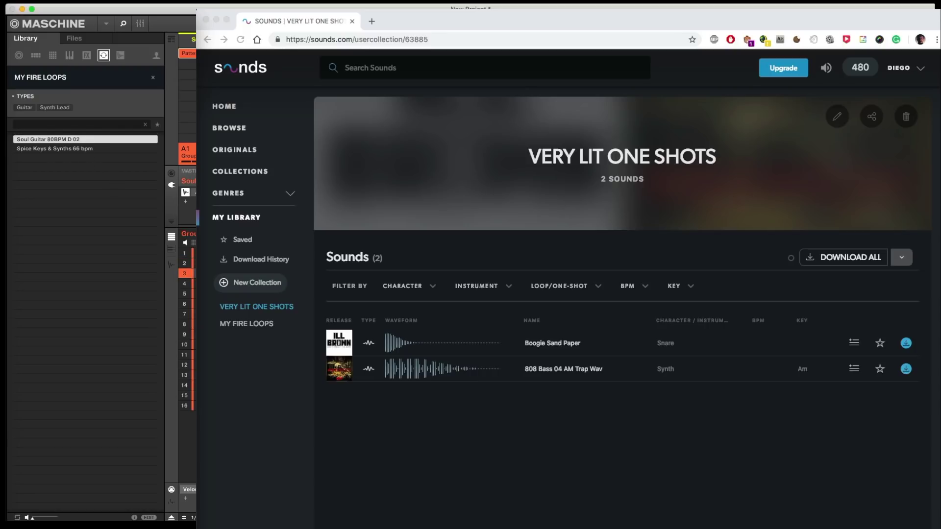
# Step: Clear the MY FIRE LOOPS filter, return to one-shots and open the VERY LIT ONE SHOTS collection
pyautogui.click(410, 498)
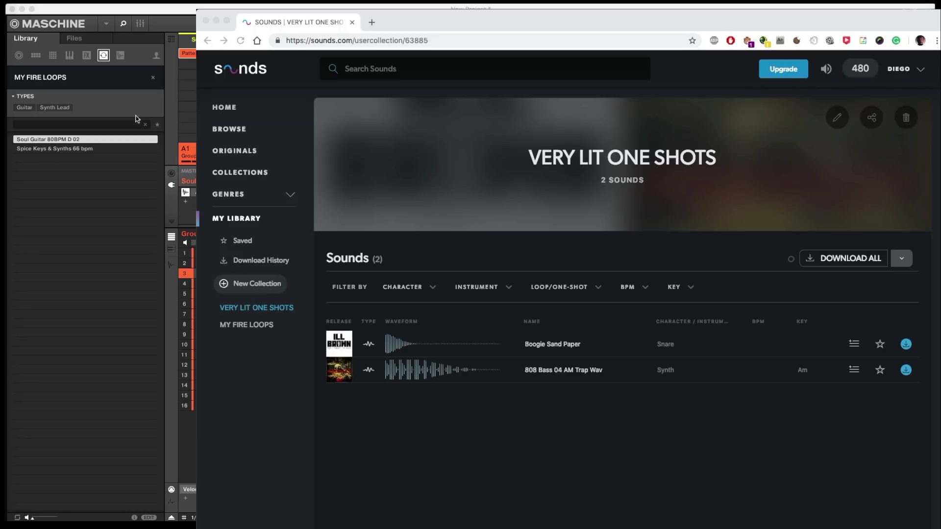
pyautogui.click(140, 78)
pyautogui.click(141, 79)
pyautogui.click(153, 77)
pyautogui.click(139, 81)
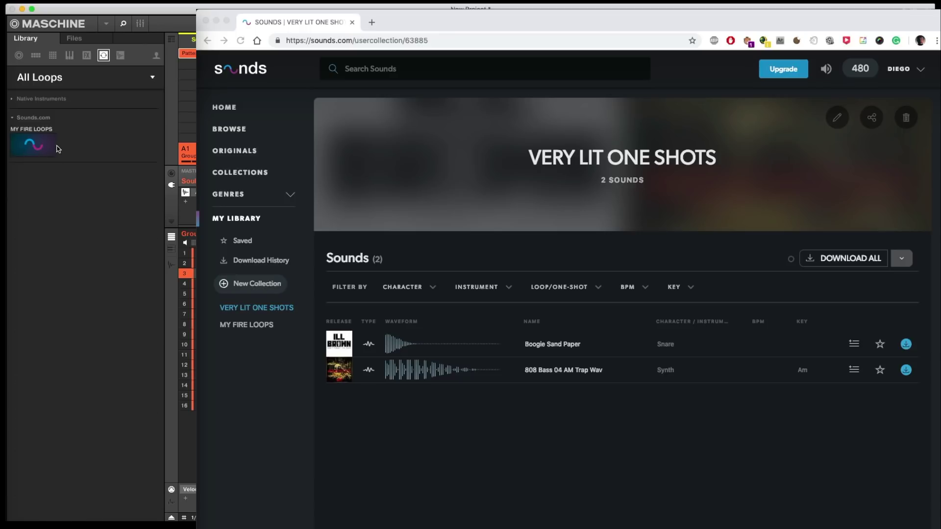
pyautogui.click(120, 55)
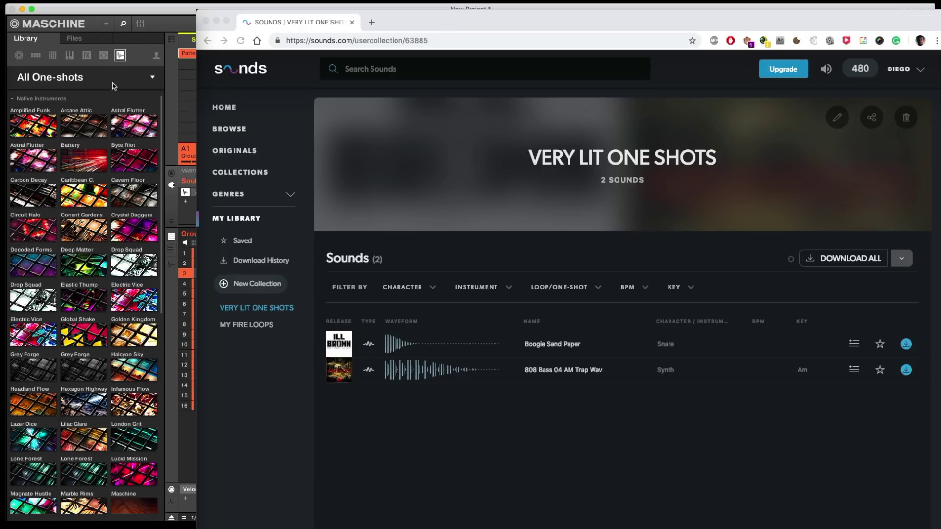
pyautogui.scroll(-15, 148, 241)
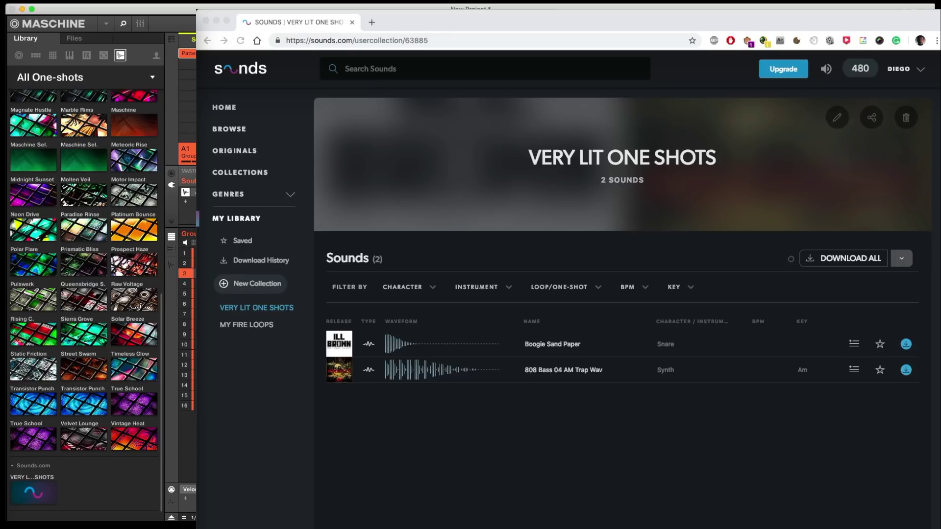
pyautogui.click(251, 312)
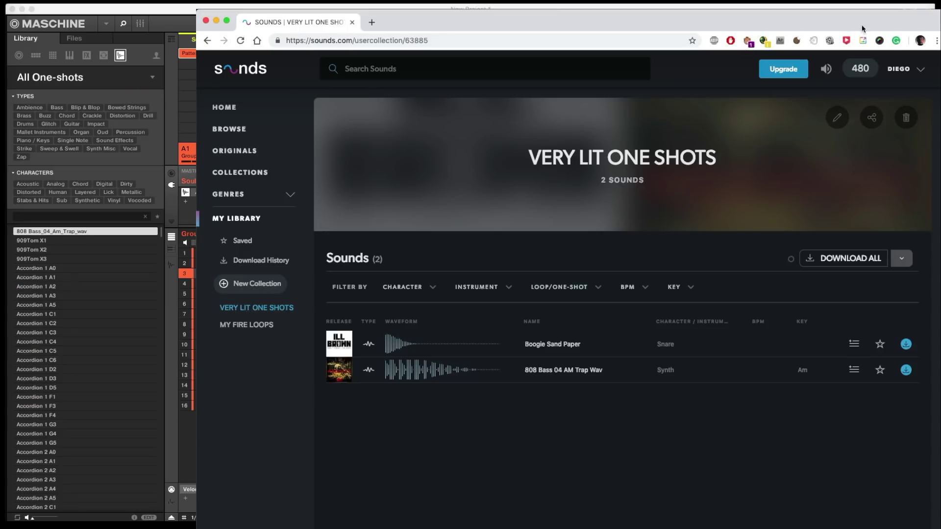
# Step: Delete the VERY LIT ONE SHOTS collection and reload the library page
pyautogui.click(906, 118)
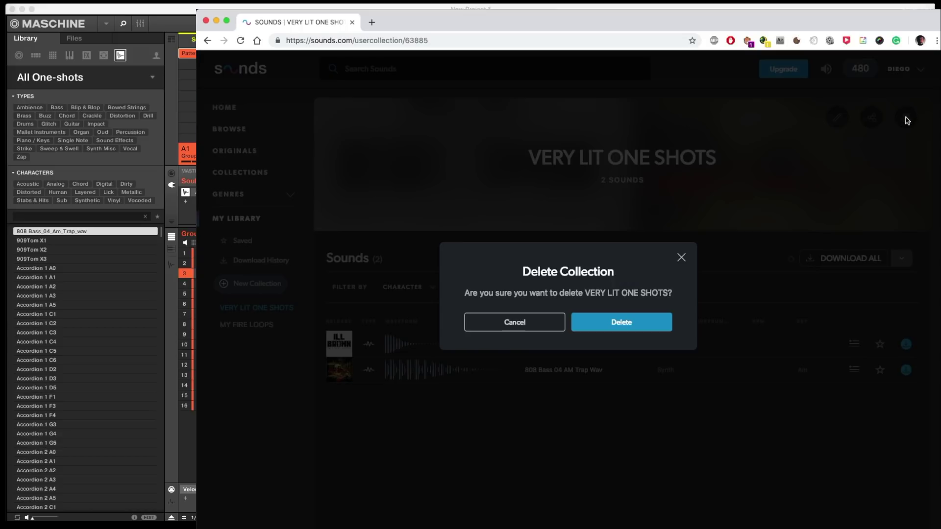
pyautogui.click(635, 332)
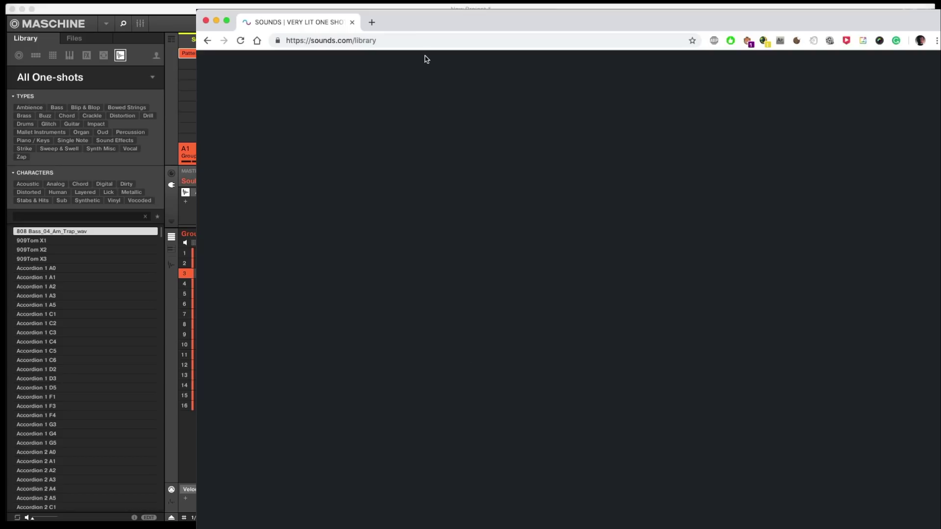
pyautogui.click(412, 40)
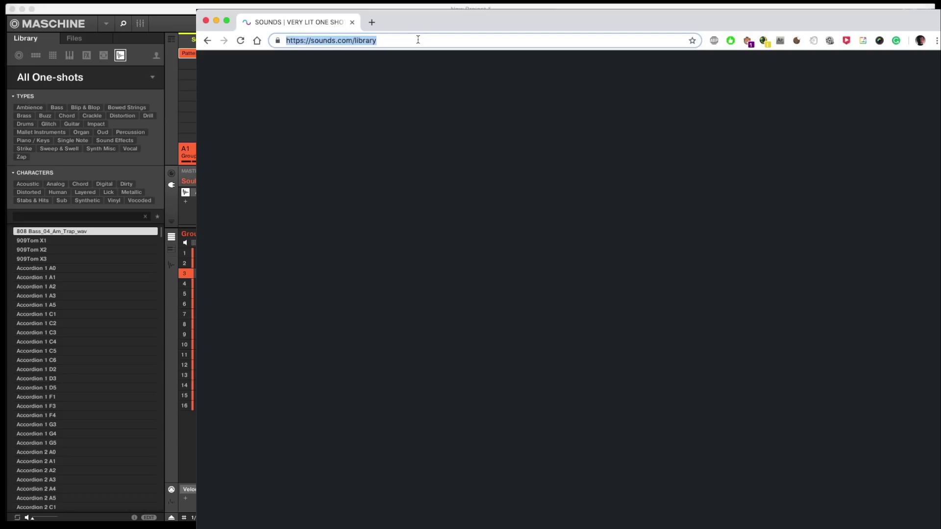
pyautogui.click(415, 40)
pyautogui.press('Return')
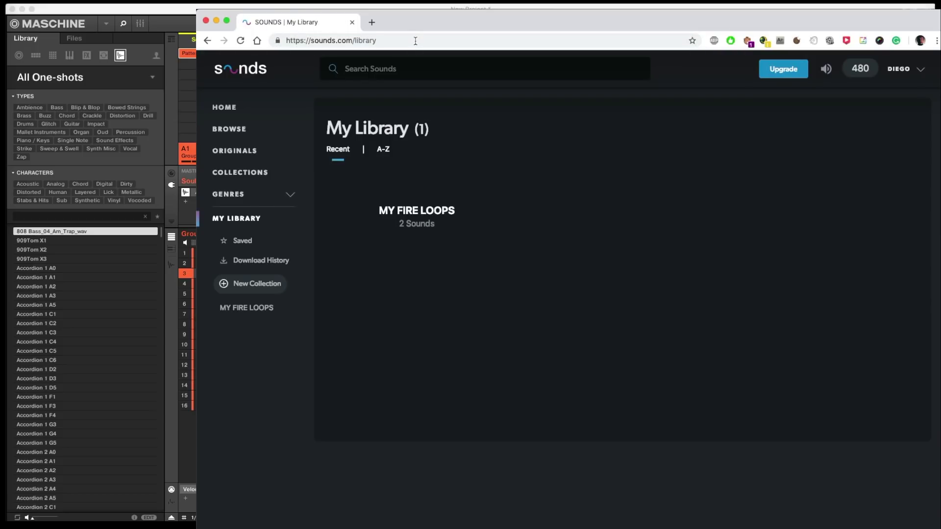
# Step: Delete the MY FIRE LOOPS collection and reload the now-empty library
pyautogui.click(247, 309)
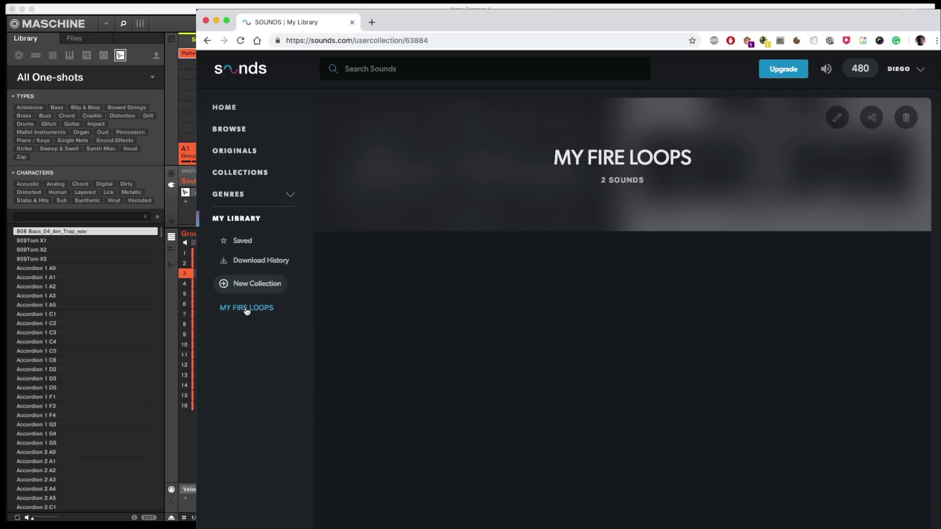
pyautogui.click(906, 118)
pyautogui.click(620, 338)
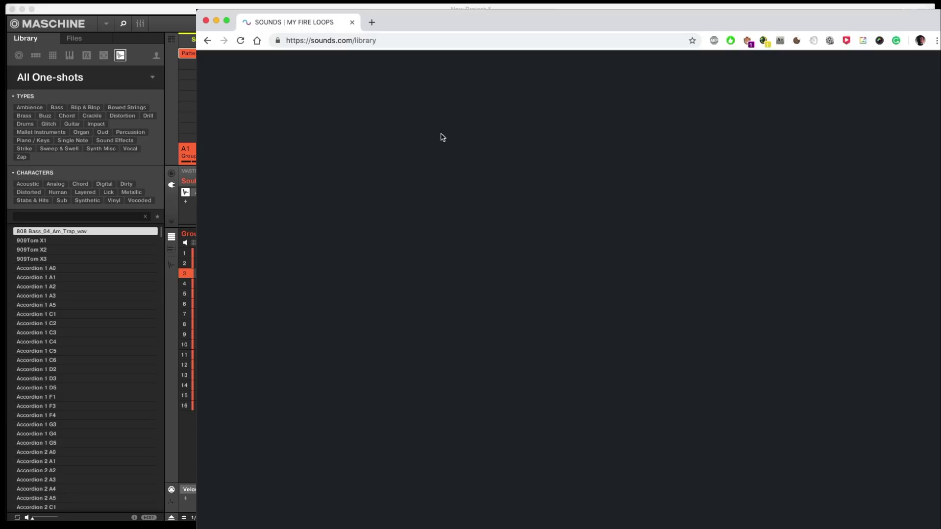
pyautogui.click(385, 37)
pyautogui.press('Return')
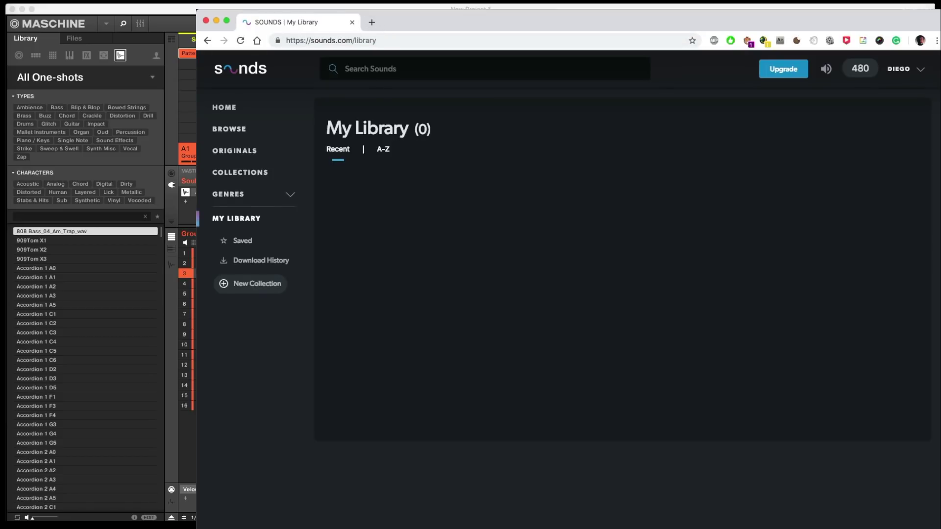
# Step: In Maschine, check the one-shot product tiles for a leftover Sounds.com tile
pyautogui.click(104, 78)
pyautogui.click(93, 79)
pyautogui.click(92, 78)
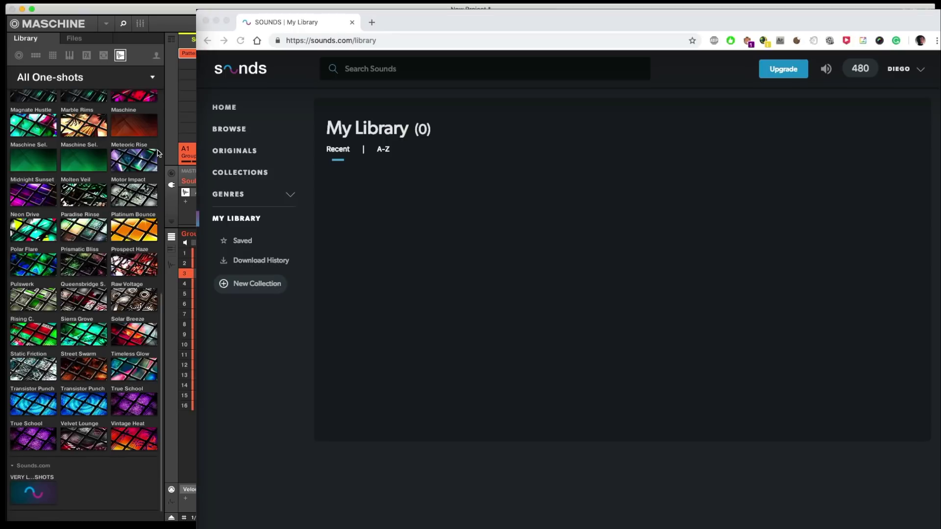
pyautogui.click(93, 79)
pyautogui.click(184, 263)
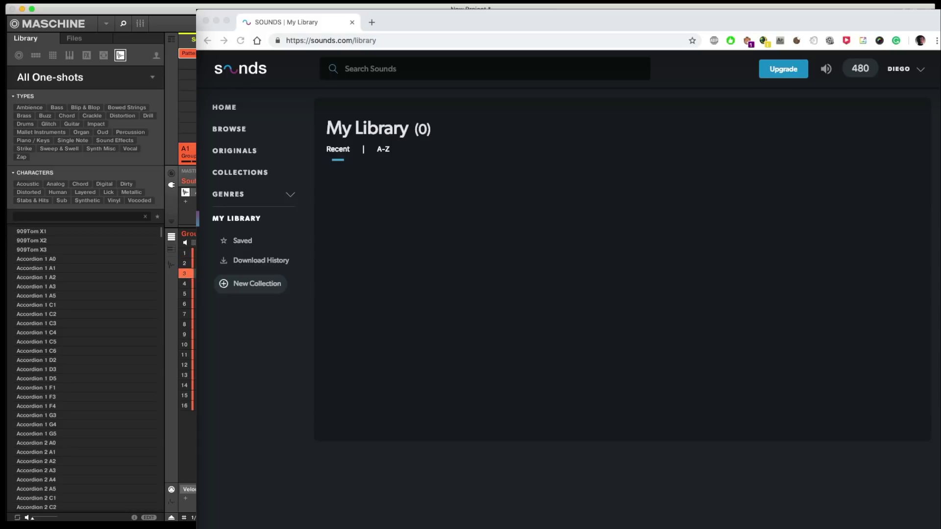
pyautogui.click(185, 253)
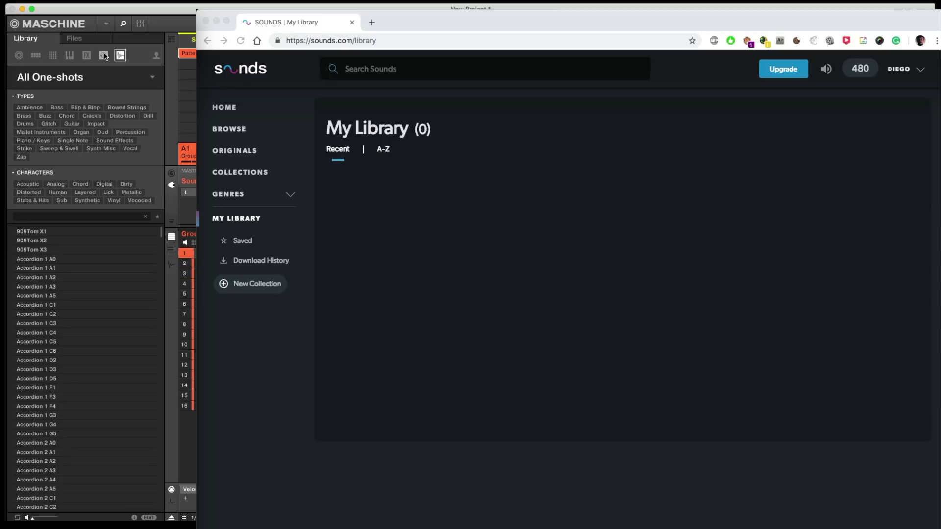
pyautogui.click(120, 83)
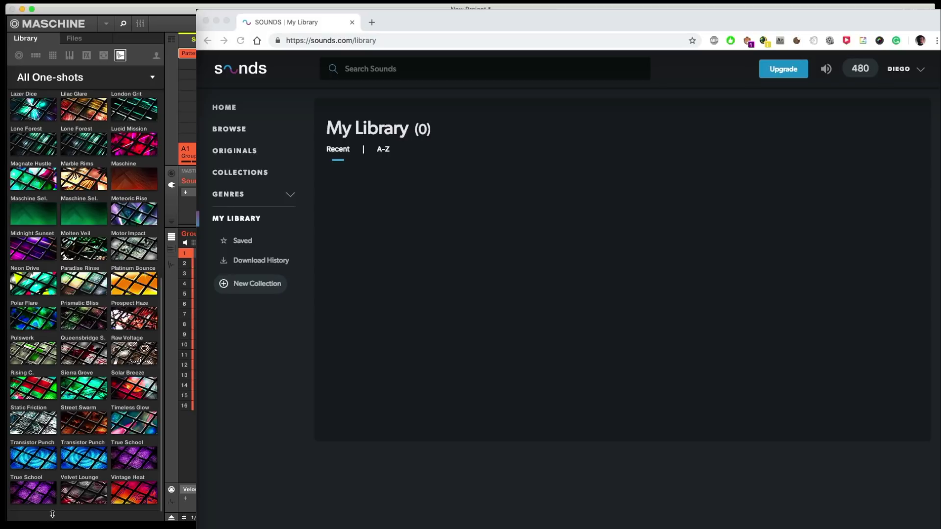
pyautogui.scroll(10, 162, 471)
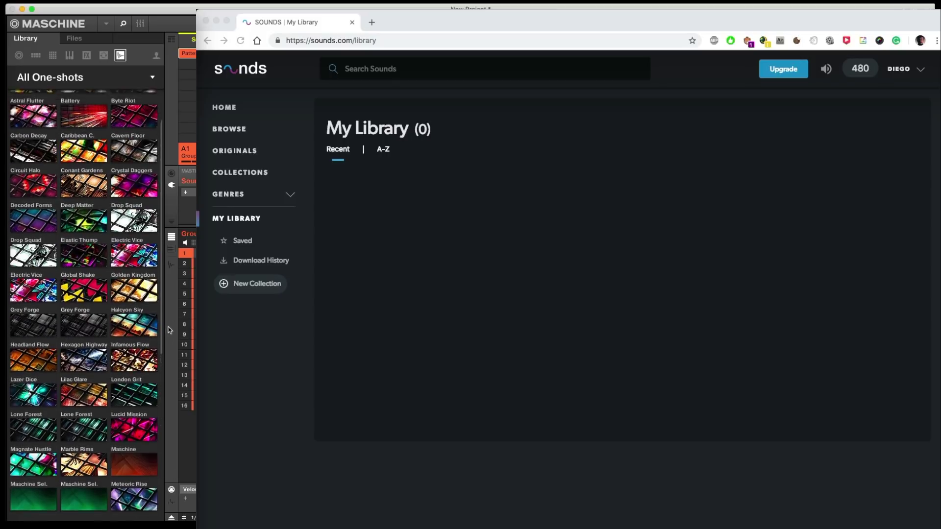
pyautogui.scroll(-10, 162, 471)
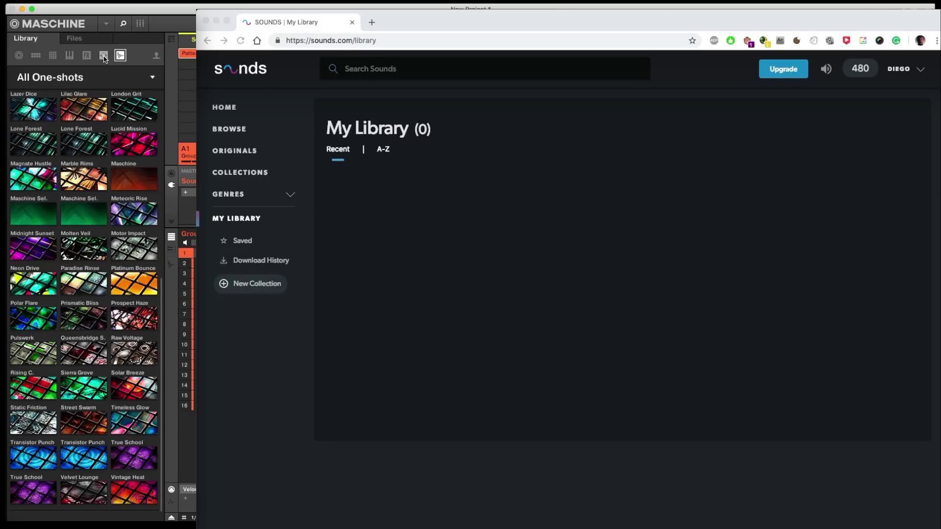
# Step: Check the loop product tiles, then return to the All Loops sound list
pyautogui.click(104, 55)
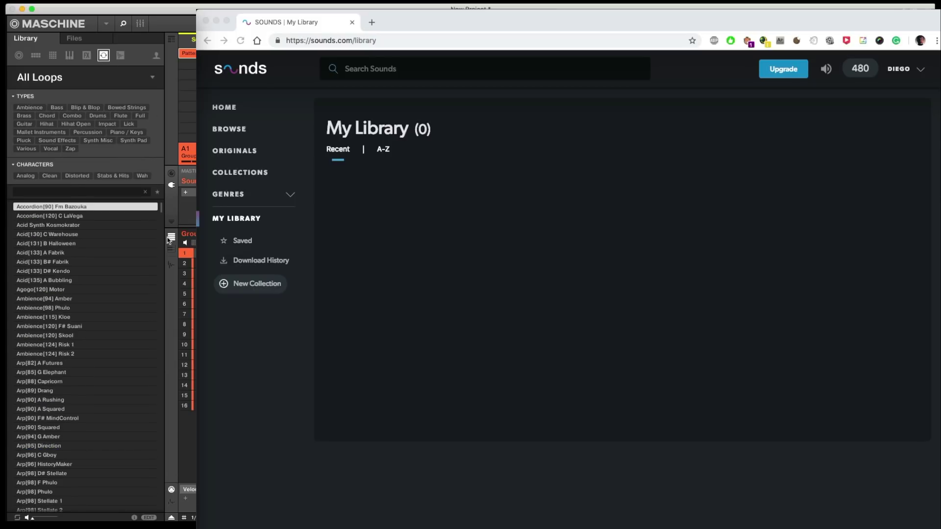
pyautogui.click(116, 87)
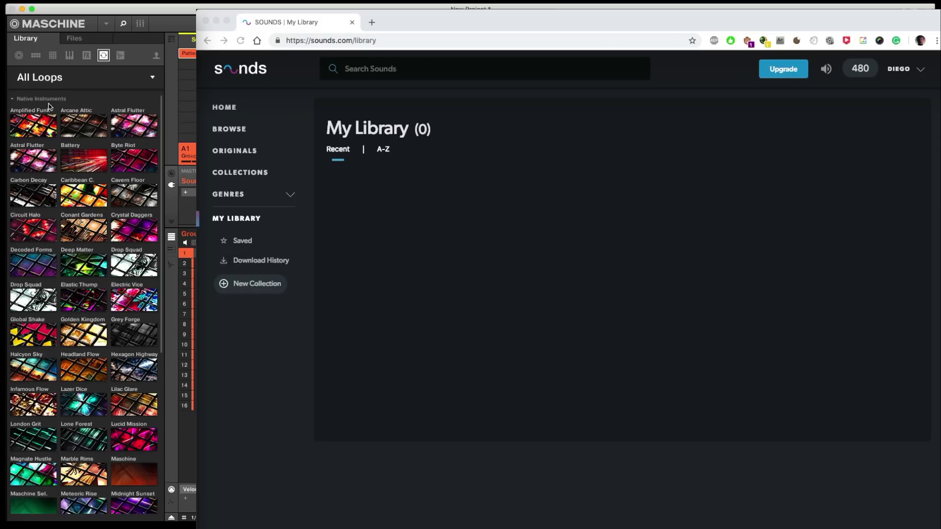
pyautogui.scroll(-5, 126, 163)
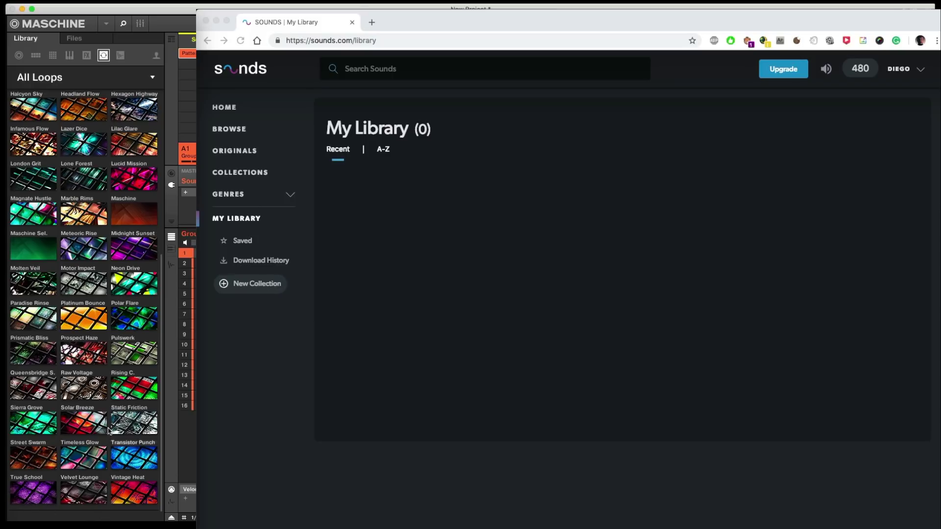
pyautogui.scroll(5, 156, 281)
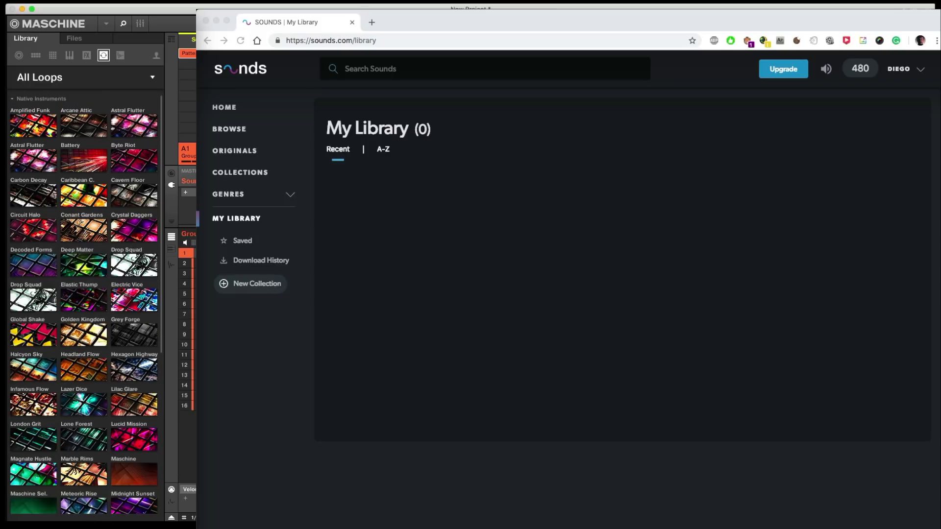
pyautogui.click(300, 249)
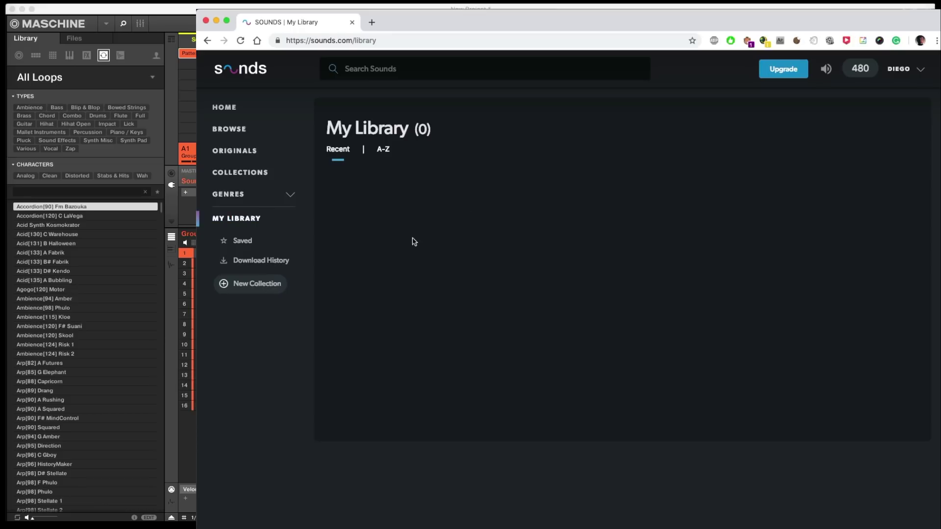
# Step: Open Download History, preview 808 Bass 04 AM Trap Wav and view its Add To collections
pyautogui.click(263, 261)
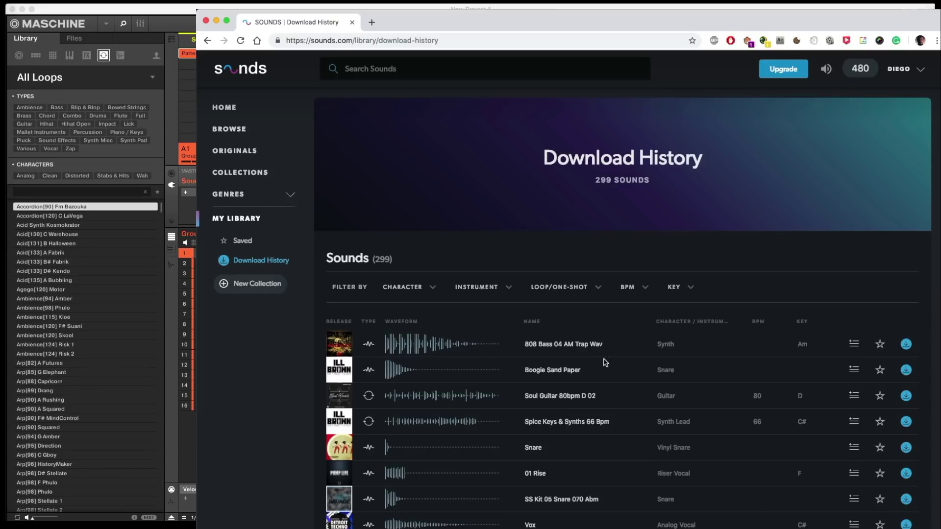
pyautogui.click(369, 344)
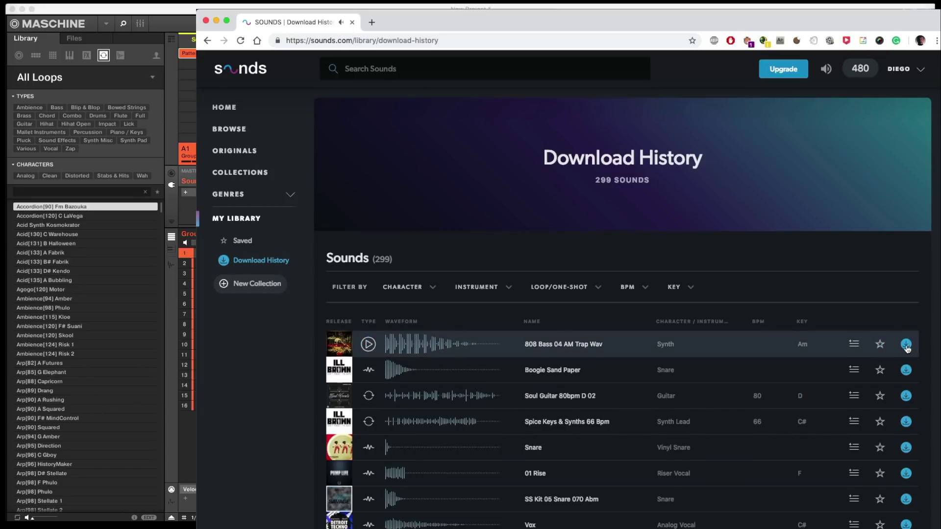
pyautogui.click(858, 350)
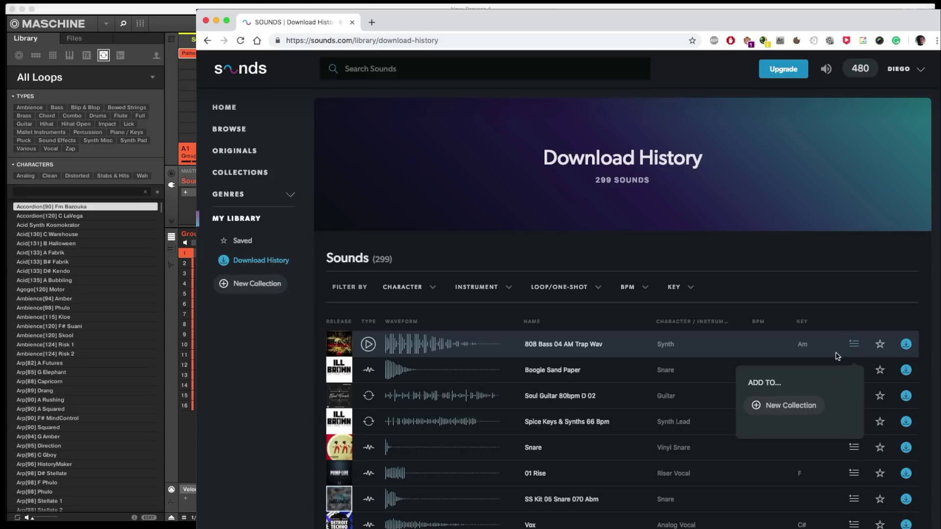